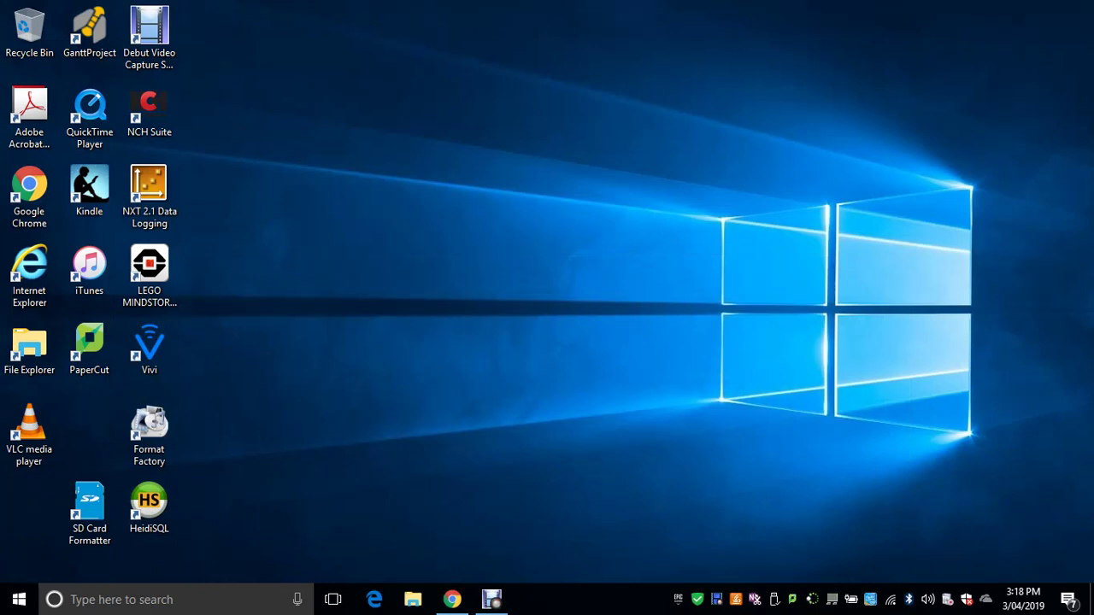
Find and launch Adobe Dreamweaver CS5.5 from the desktop.
click(171, 600)
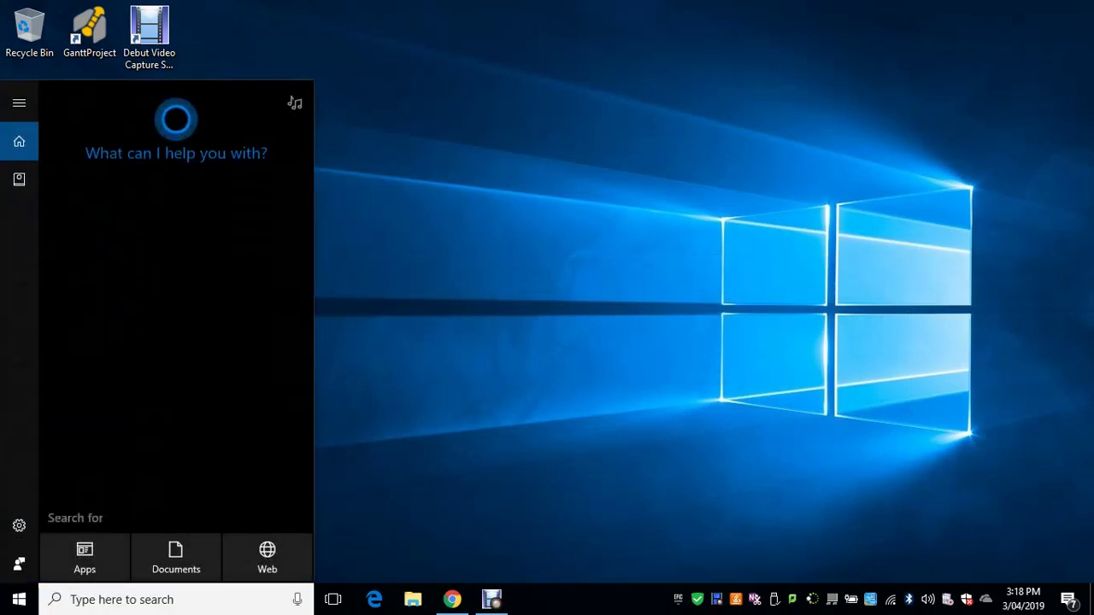
text(dre)
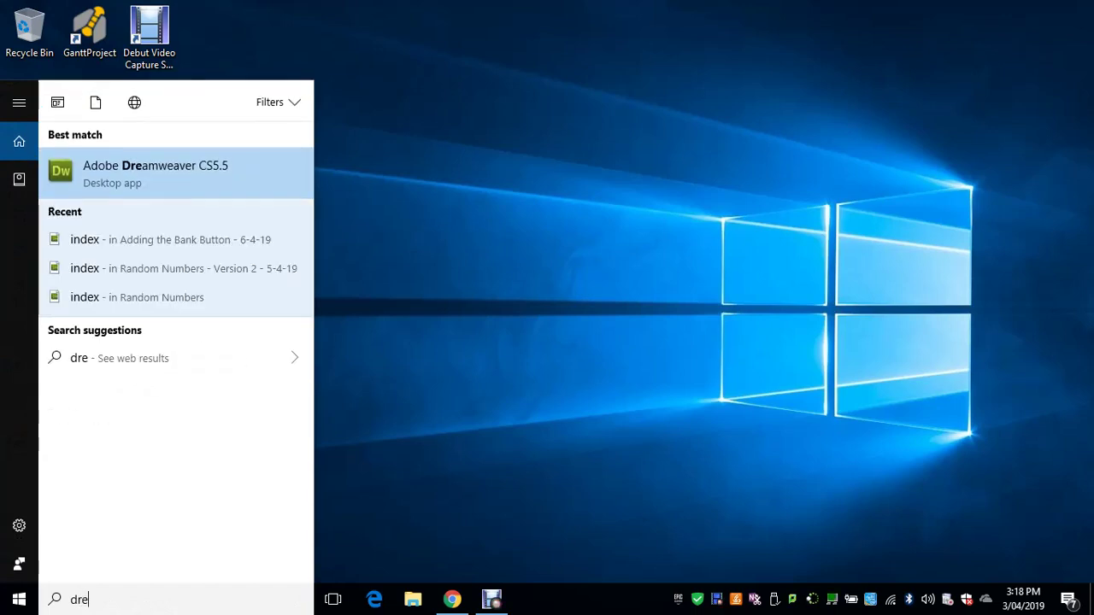
key(Return)
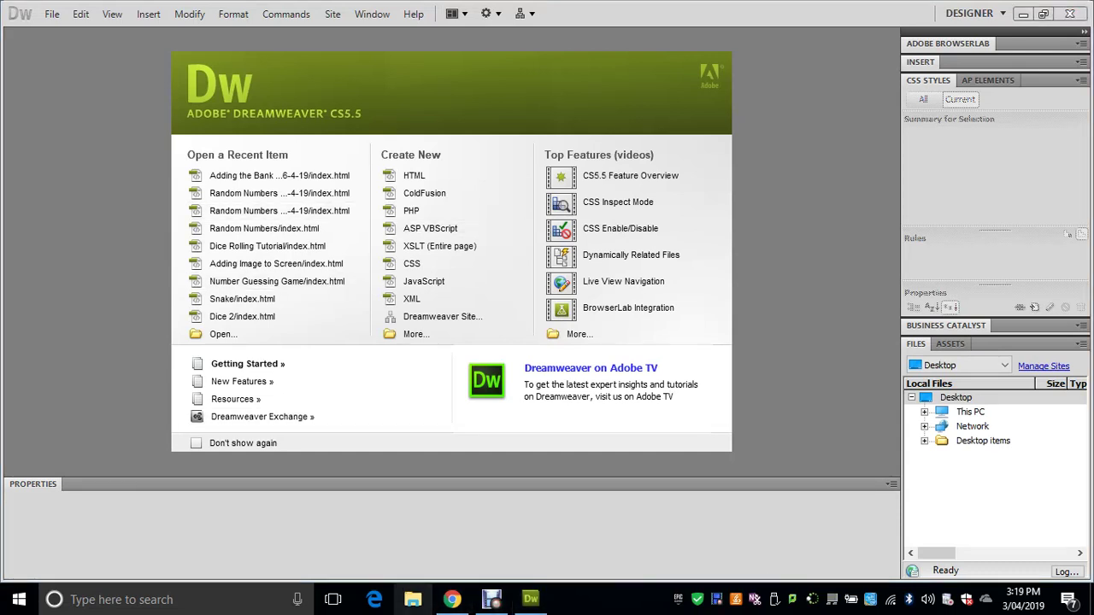
Switch to File Explorer, examine the contents of My USB\My First Website on the DATA (D:) drive, and minimize the window.
click(412, 599)
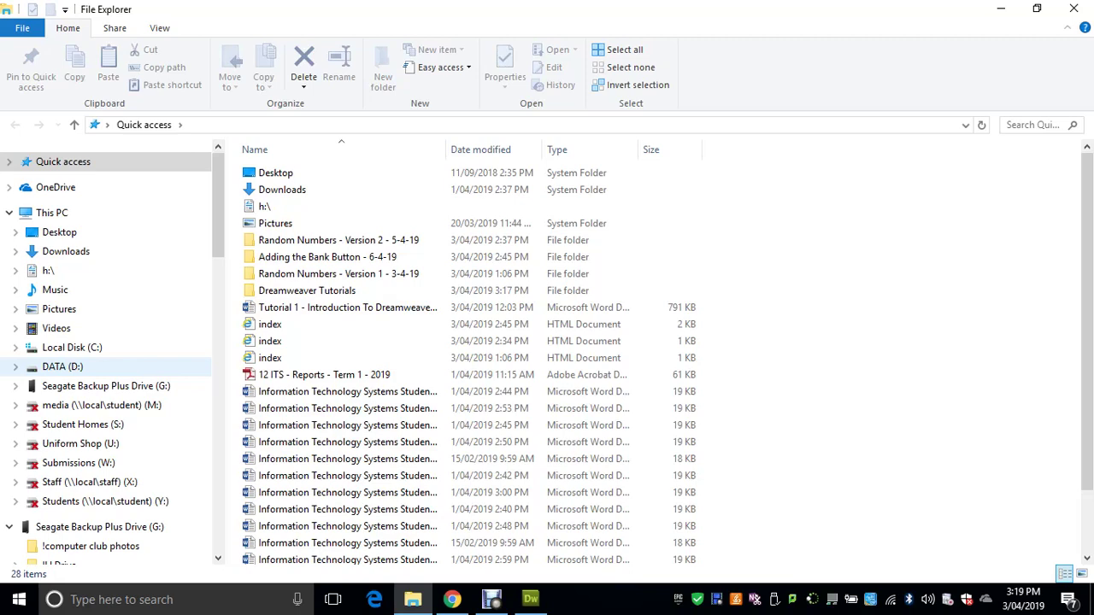
click(62, 366)
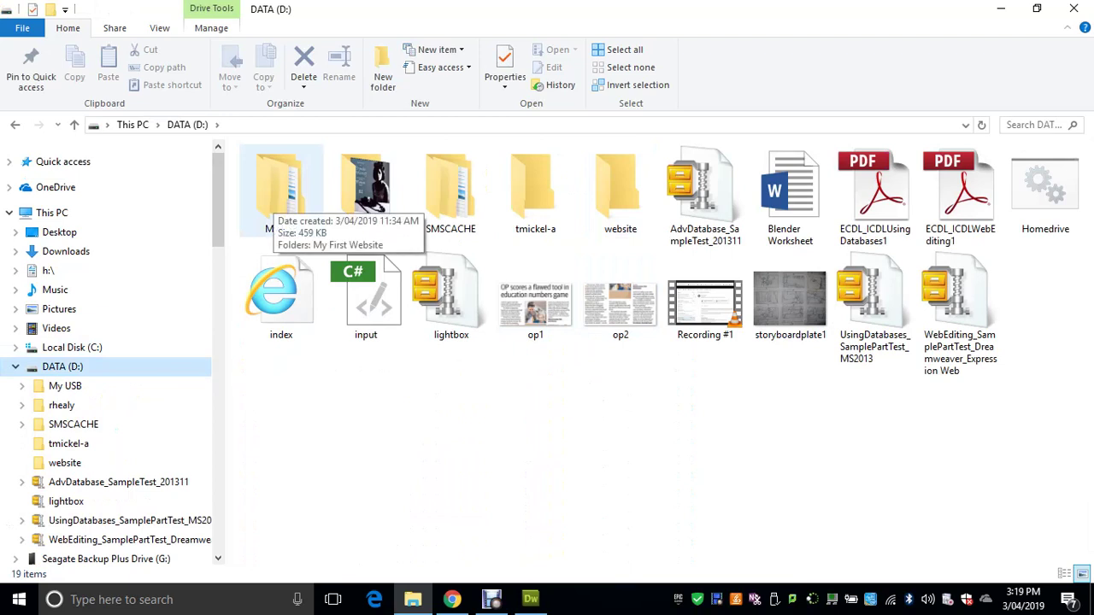
double_click(282, 175)
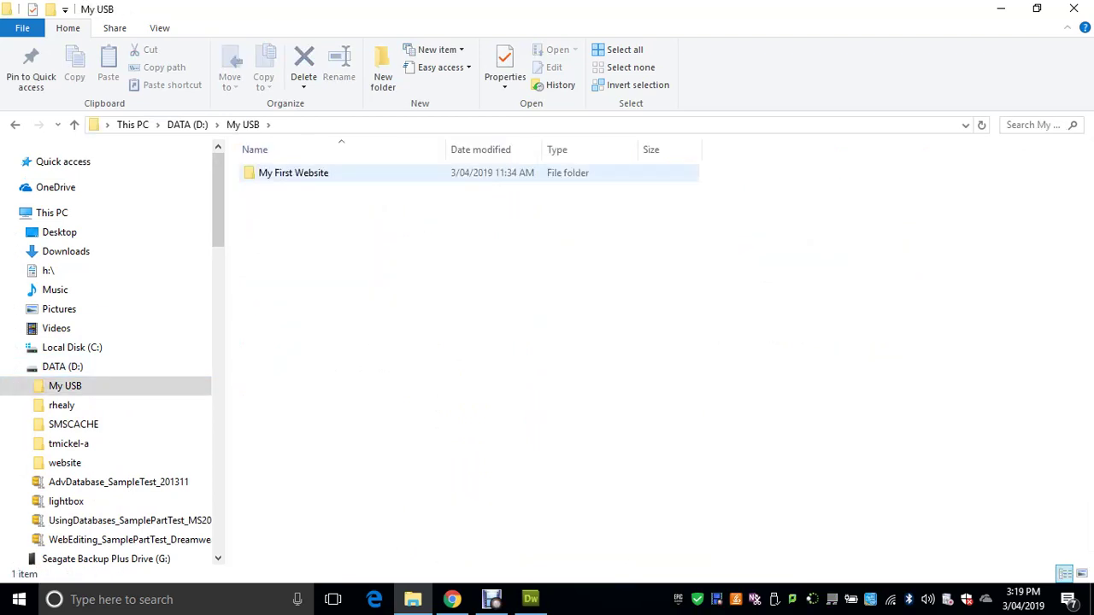
double_click(291, 173)
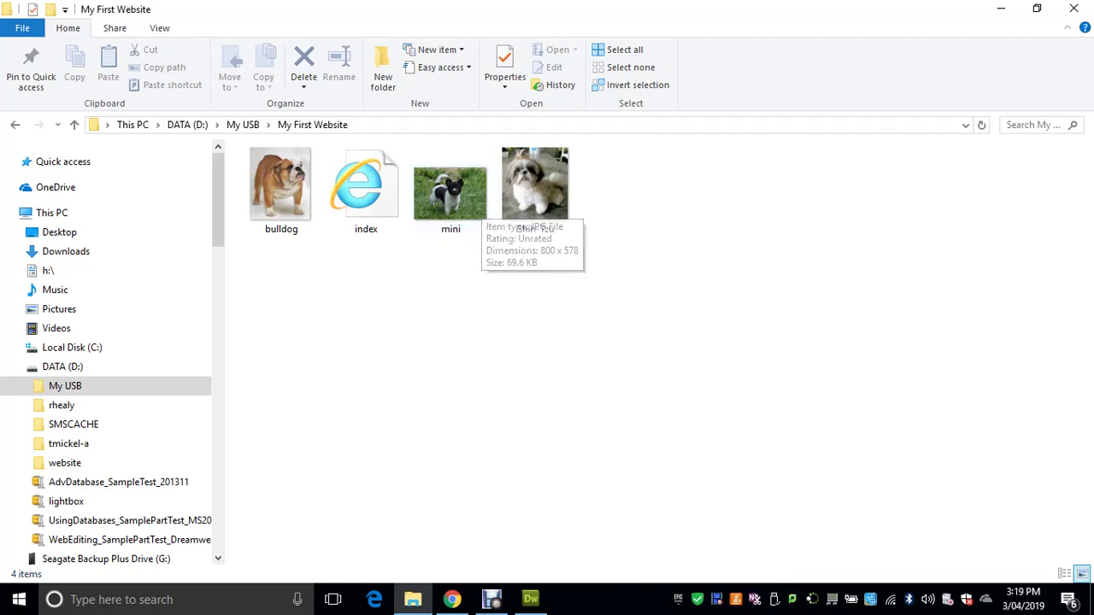
click(1001, 9)
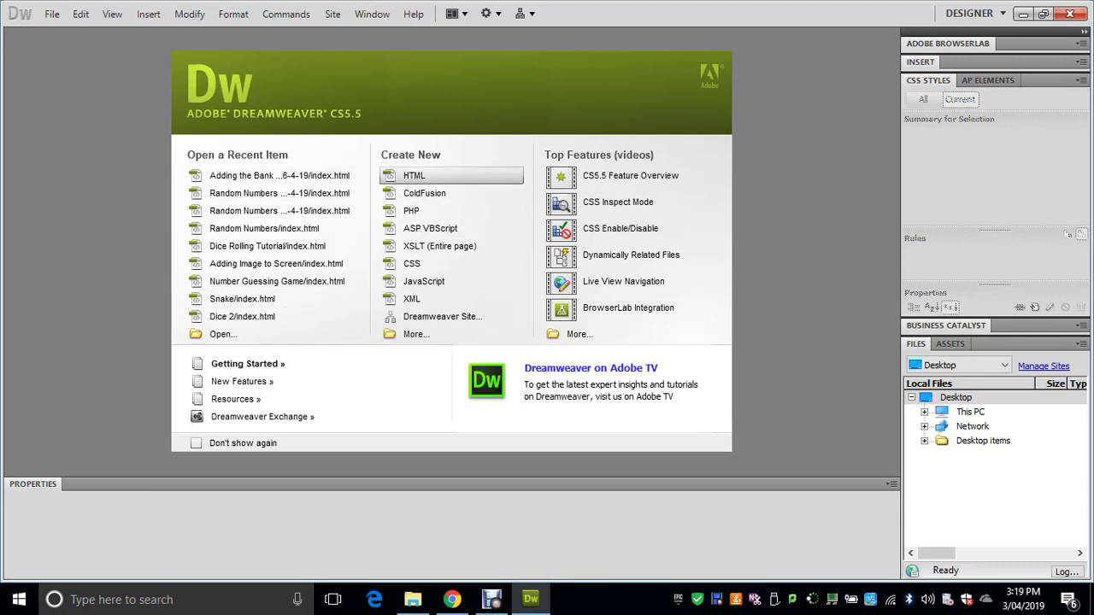
Create a blank HTML document, look at its Split view, and leave it in Design view.
click(414, 176)
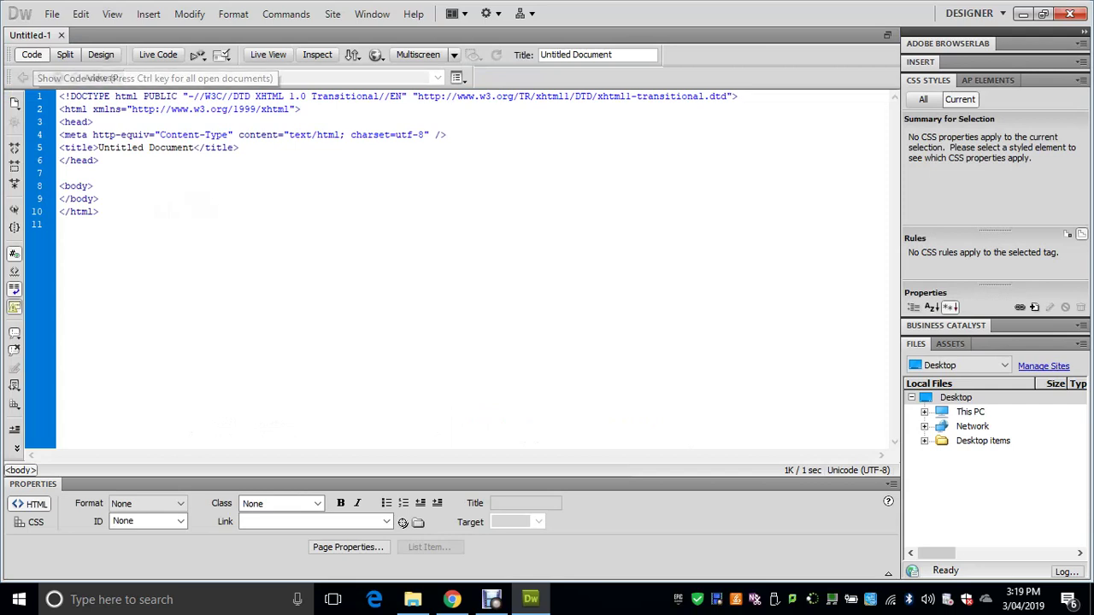
click(100, 54)
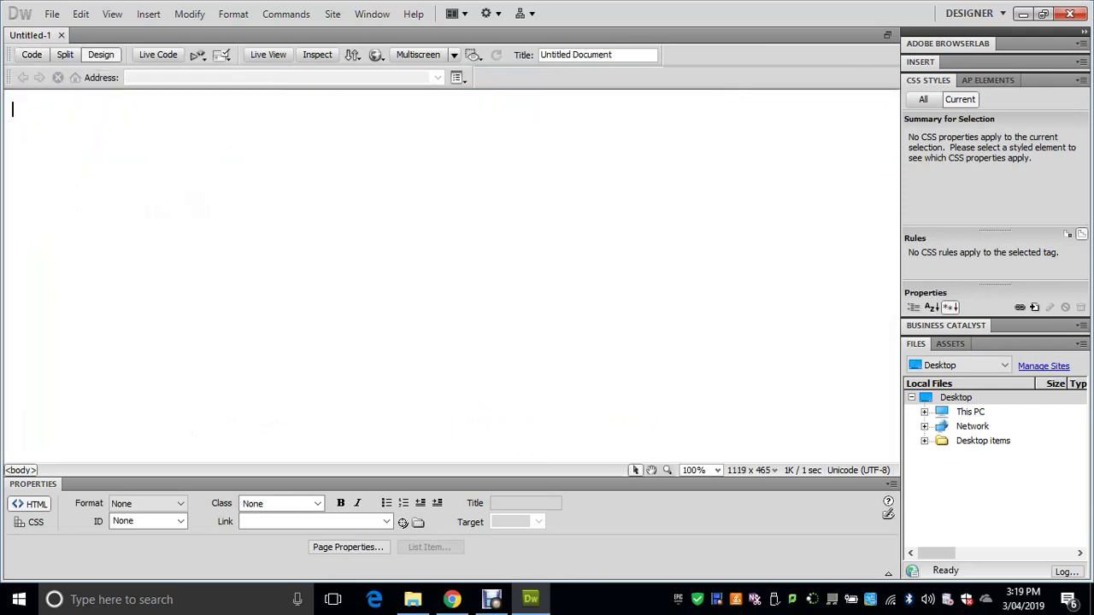
click(65, 54)
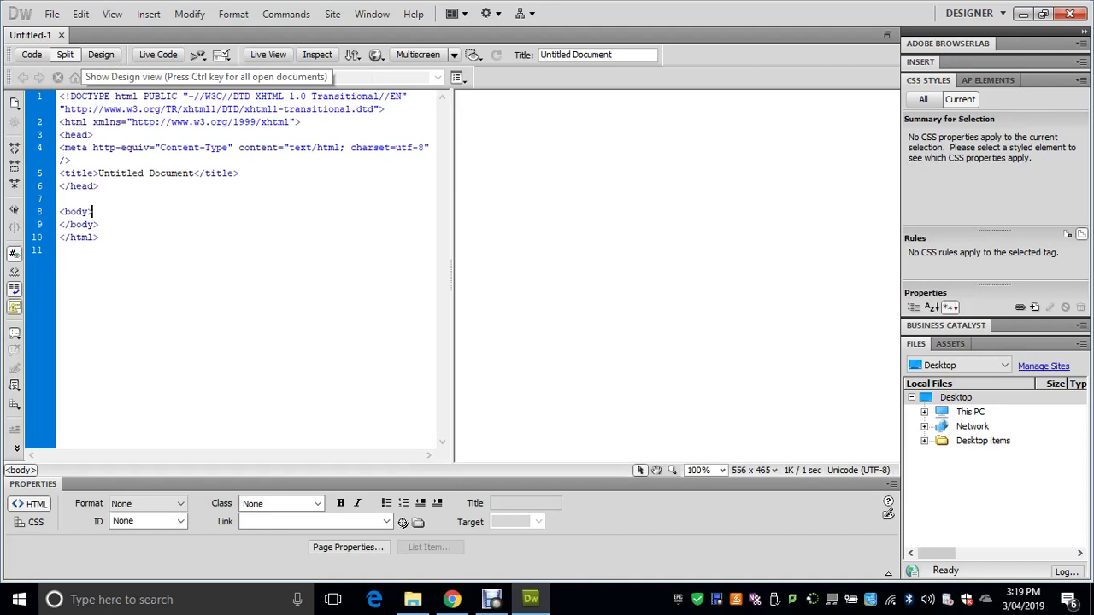
click(100, 54)
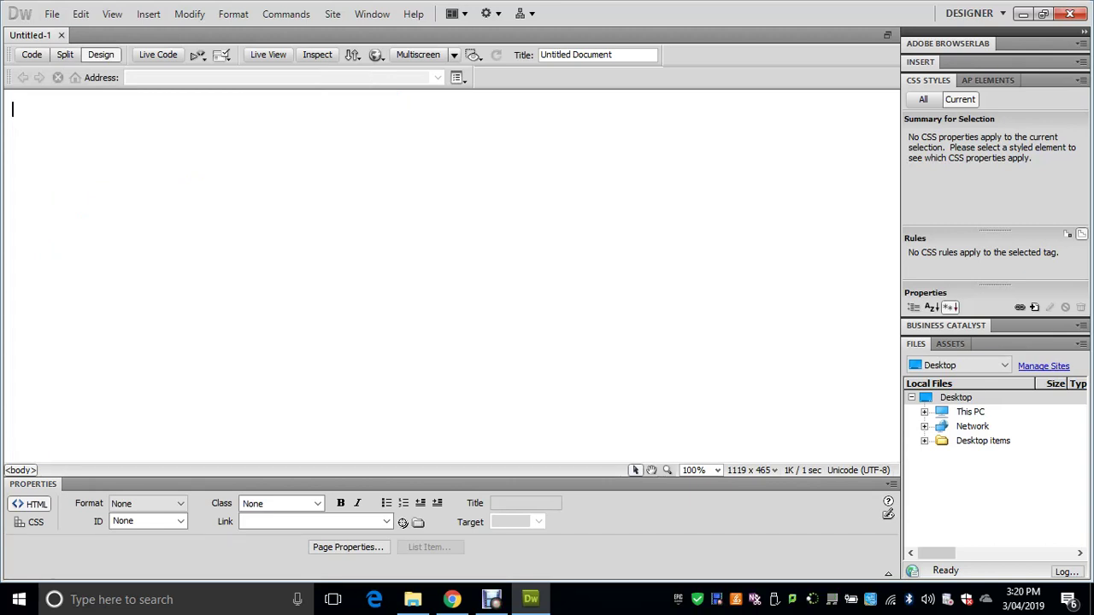
Start saving the new document and browse to the My First Website folder inside My USB on DATA (D:).
key(alt)
key(f)
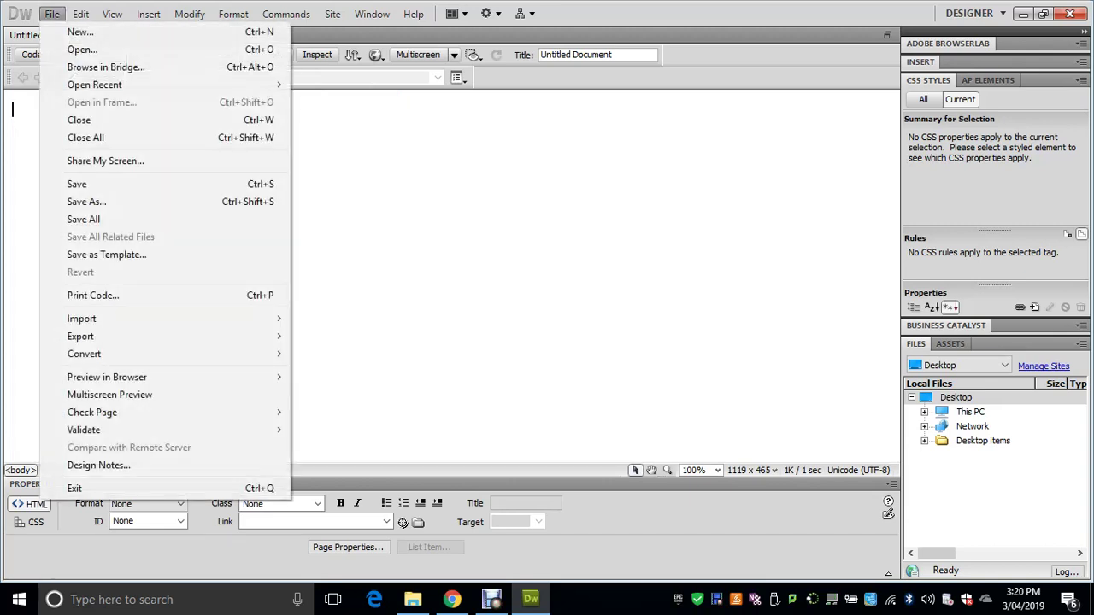
click(77, 184)
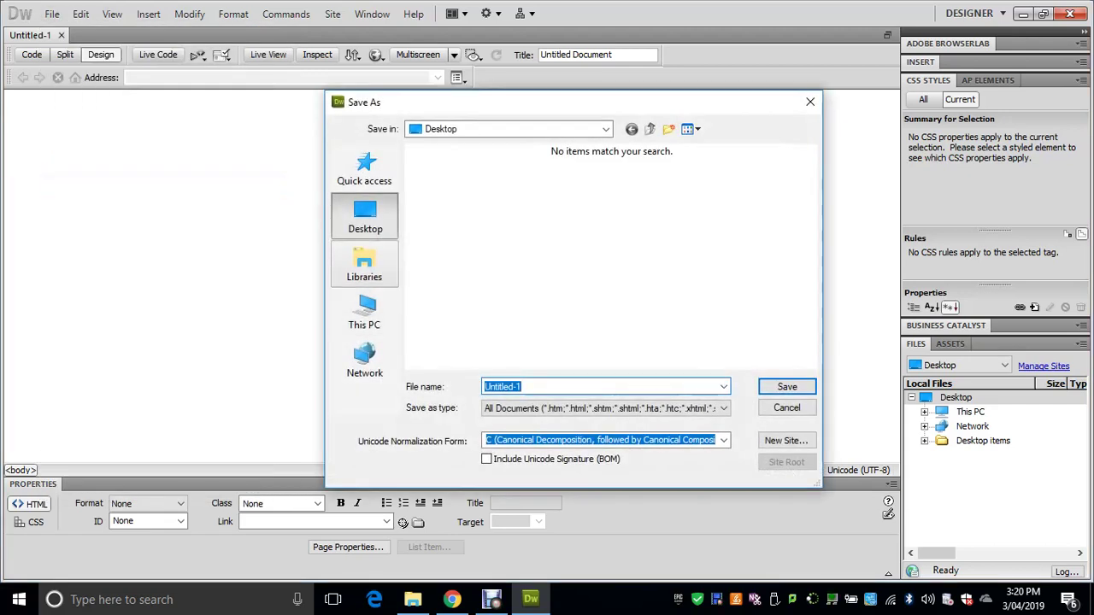
click(365, 313)
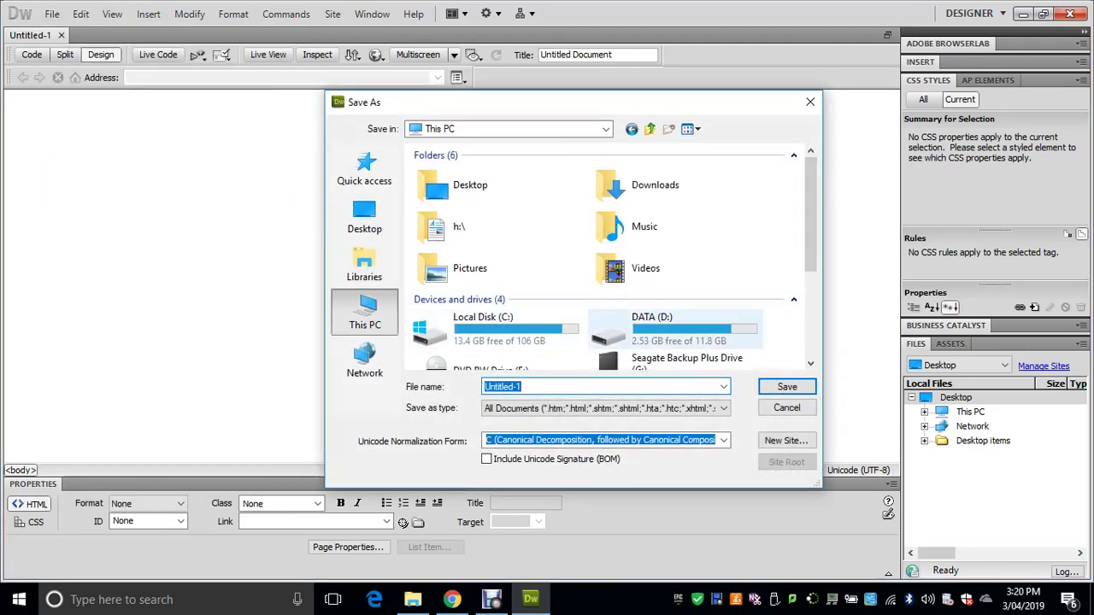
double_click(654, 329)
double_click(458, 188)
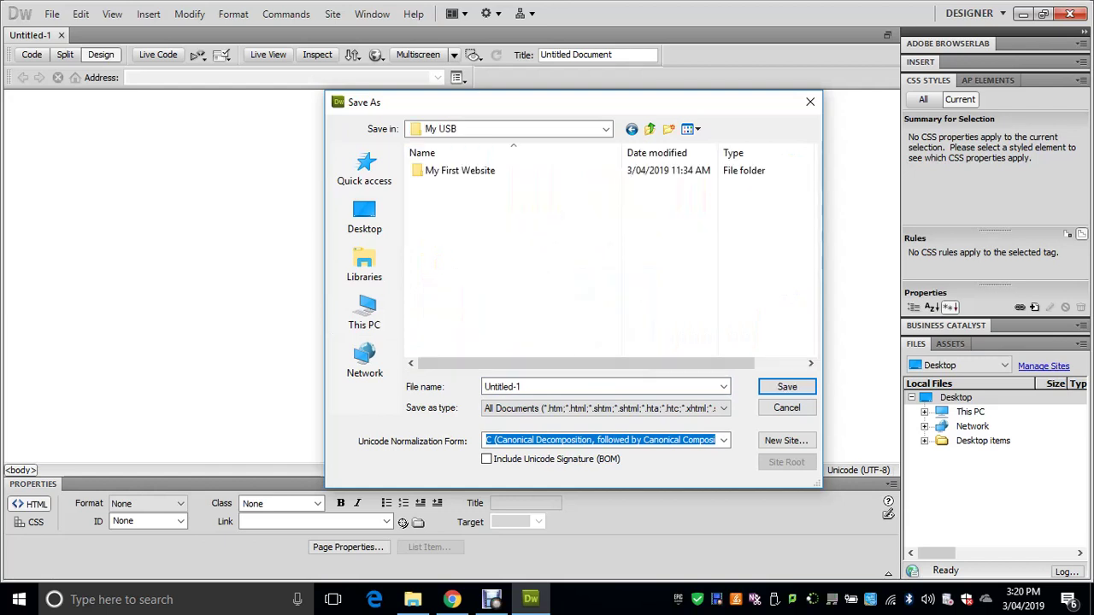
double_click(460, 170)
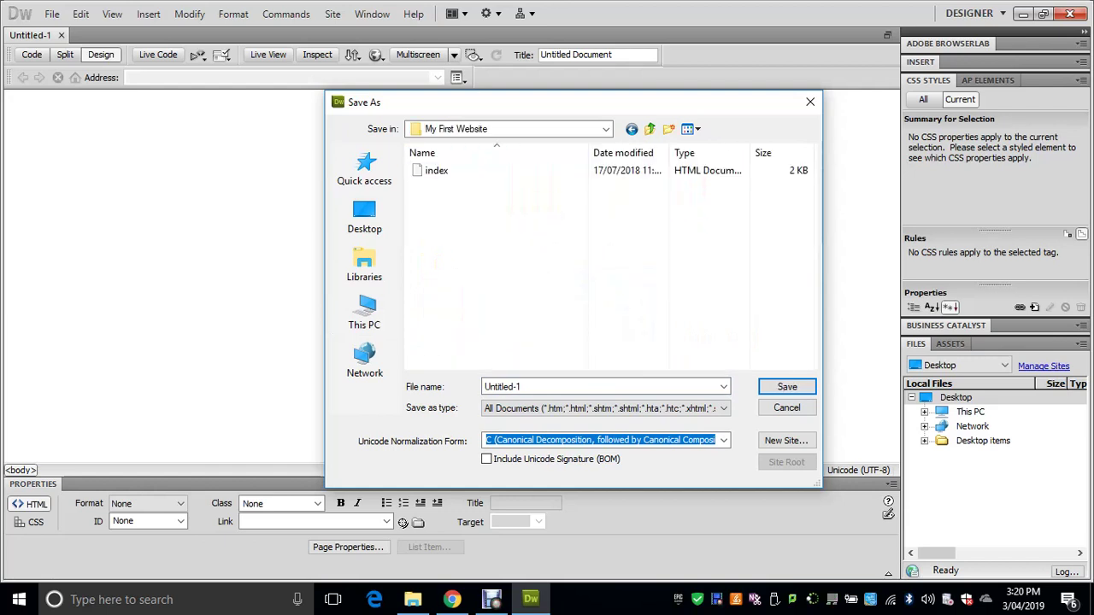
Save the page as index.html in this folder, overwriting the existing file.
click(436, 171)
click(511, 387)
click(511, 387)
text(.)
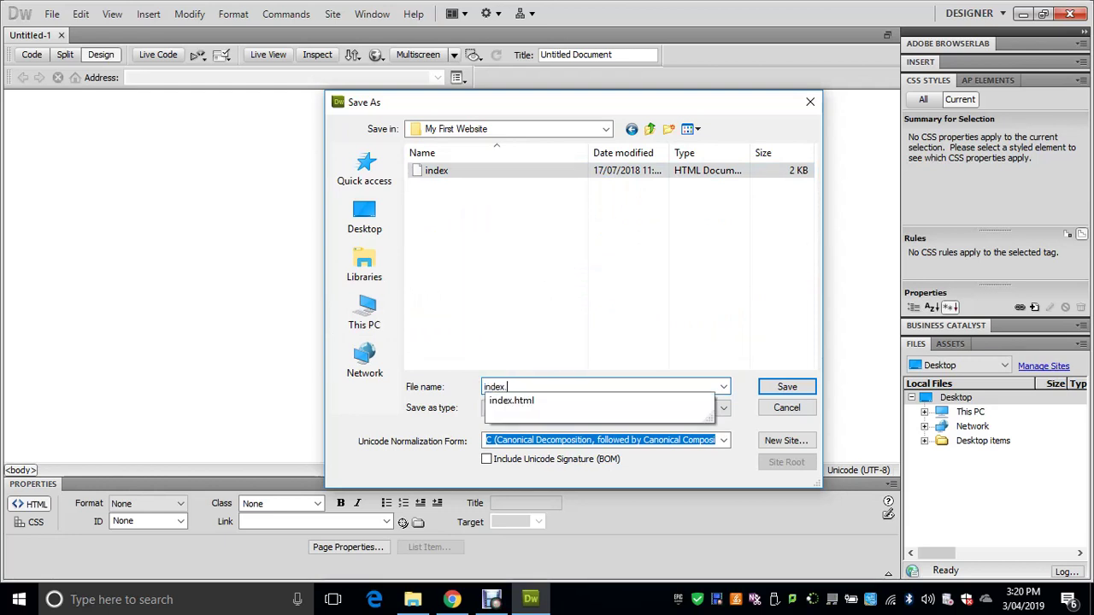
text(html)
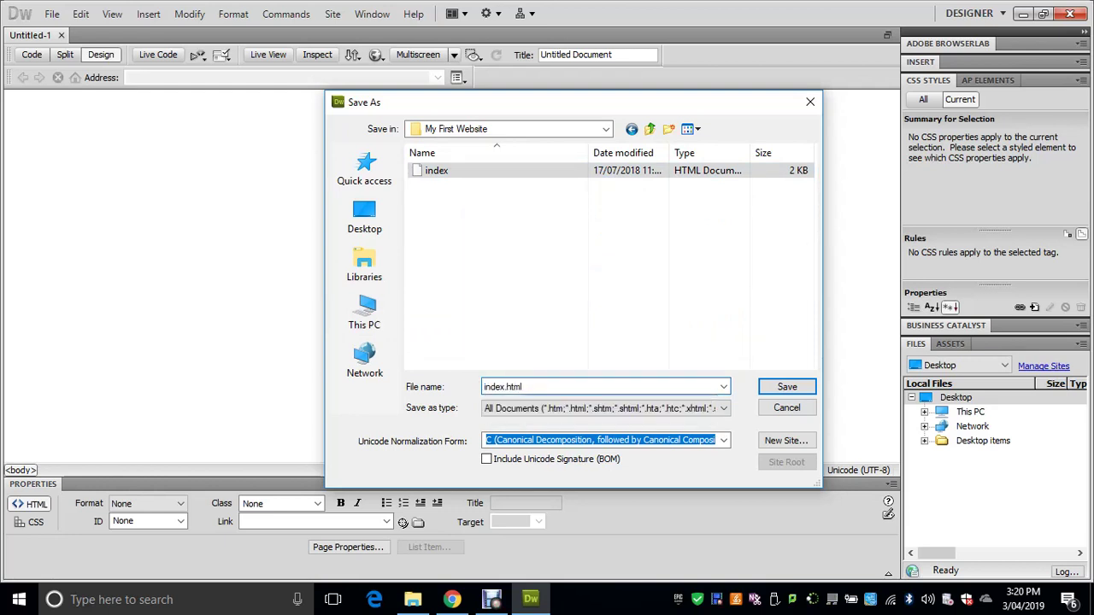
key(Return)
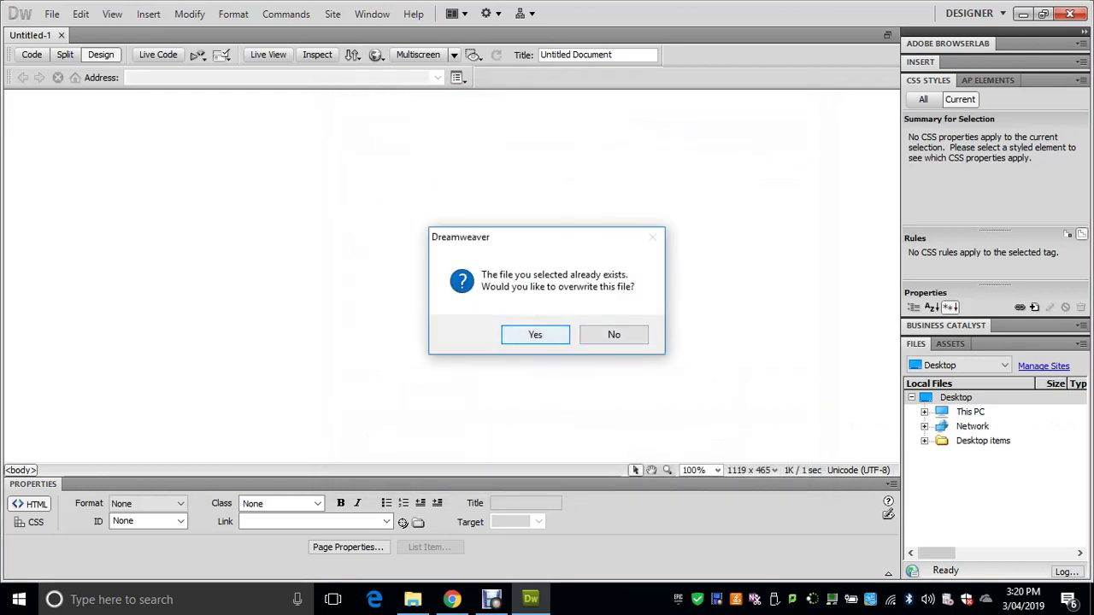
key(Return)
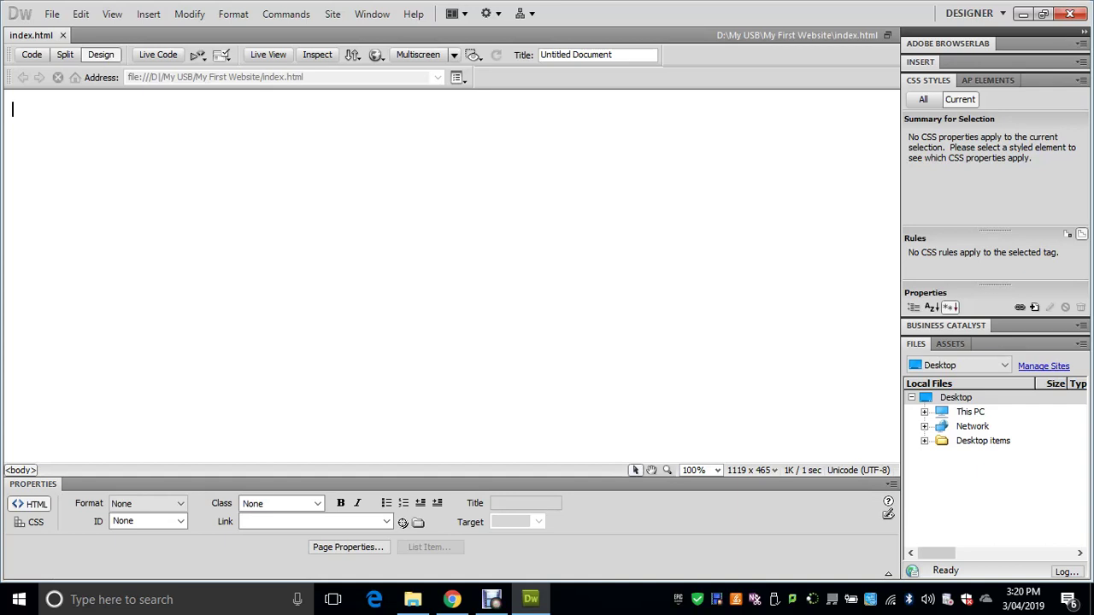
Enter the title "Dog Breeds" on the page and format it as Heading 1.
text(Dog )
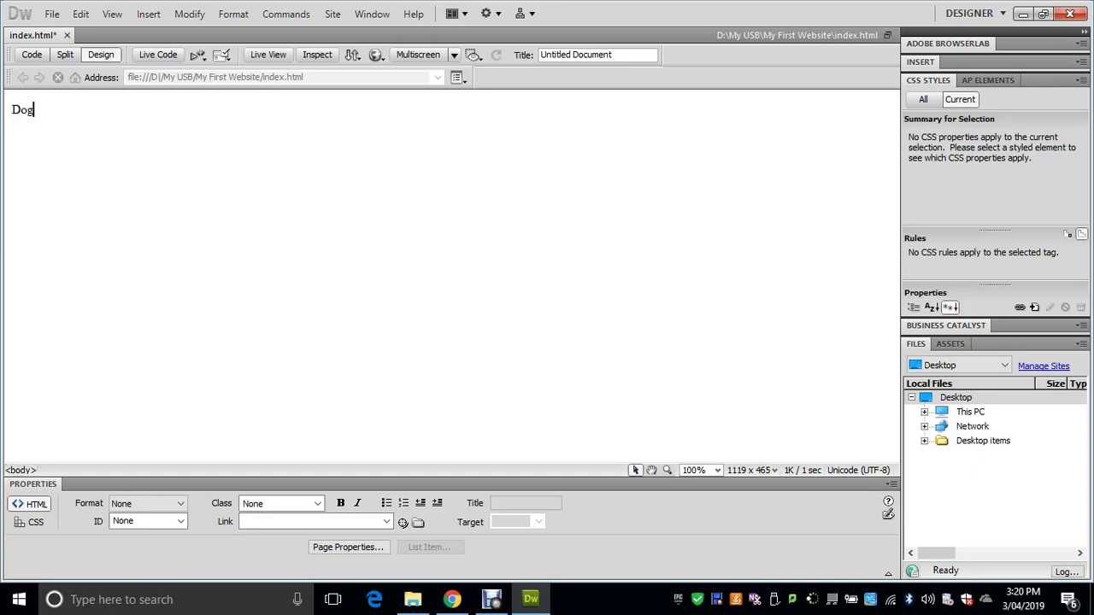
text(Breeds)
key(ctrl+shift+Left)
key(ctrl+shift+Left)
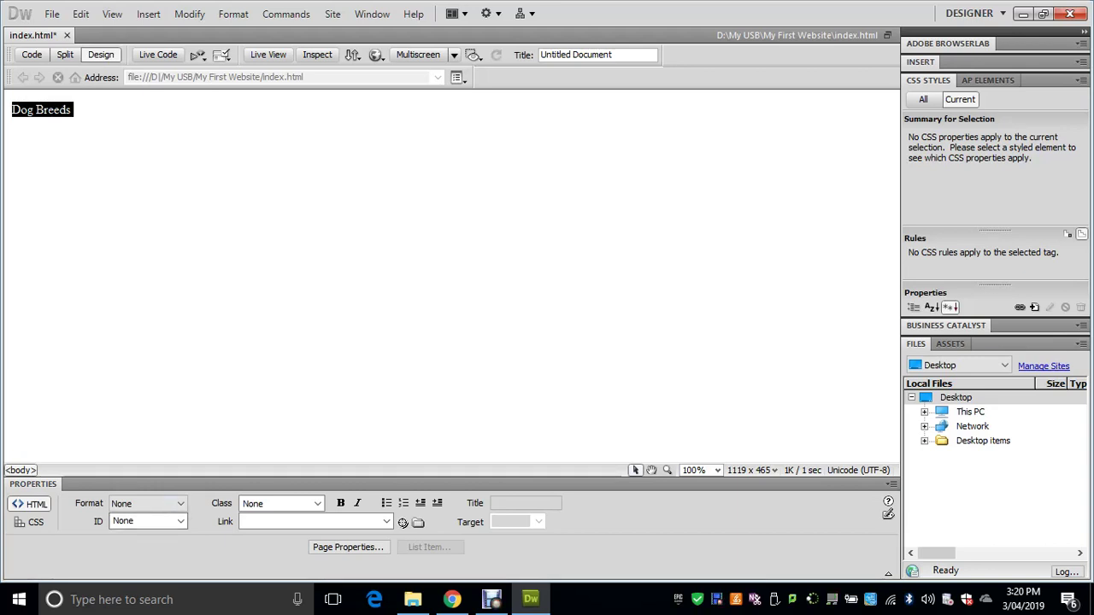
click(147, 503)
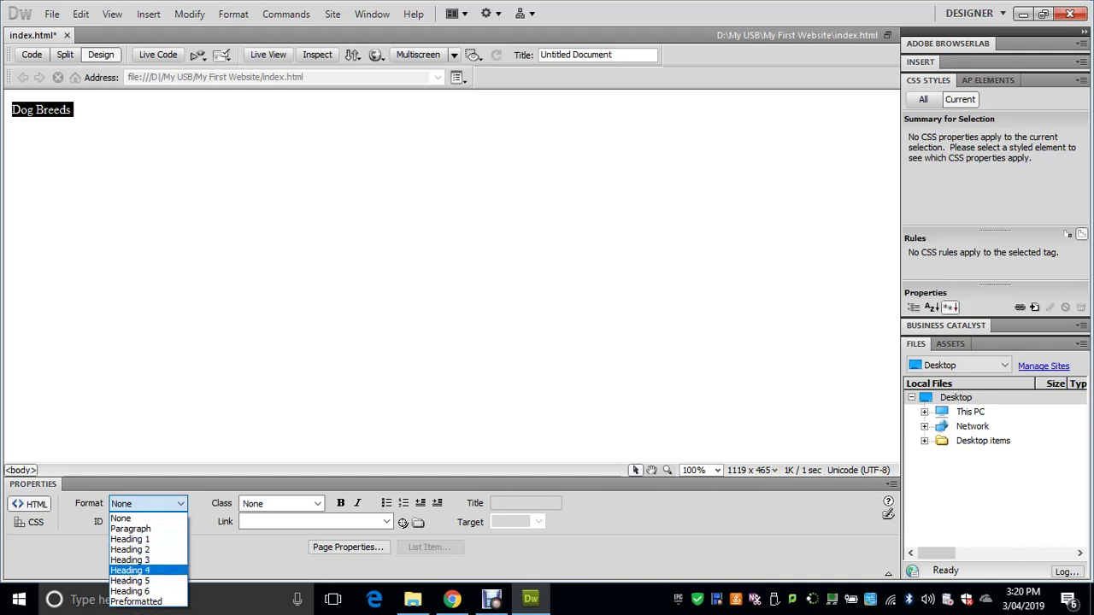
key(Return)
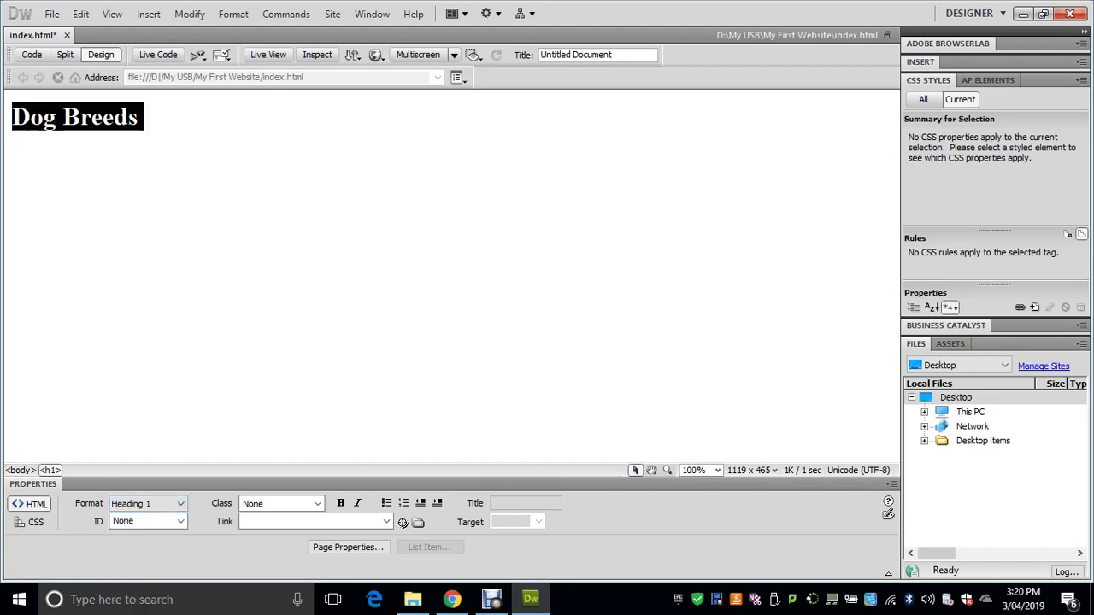
Add the line "Bulldog -" below the Dog Breeds title and format it as Heading 2.
click(141, 117)
key(Return)
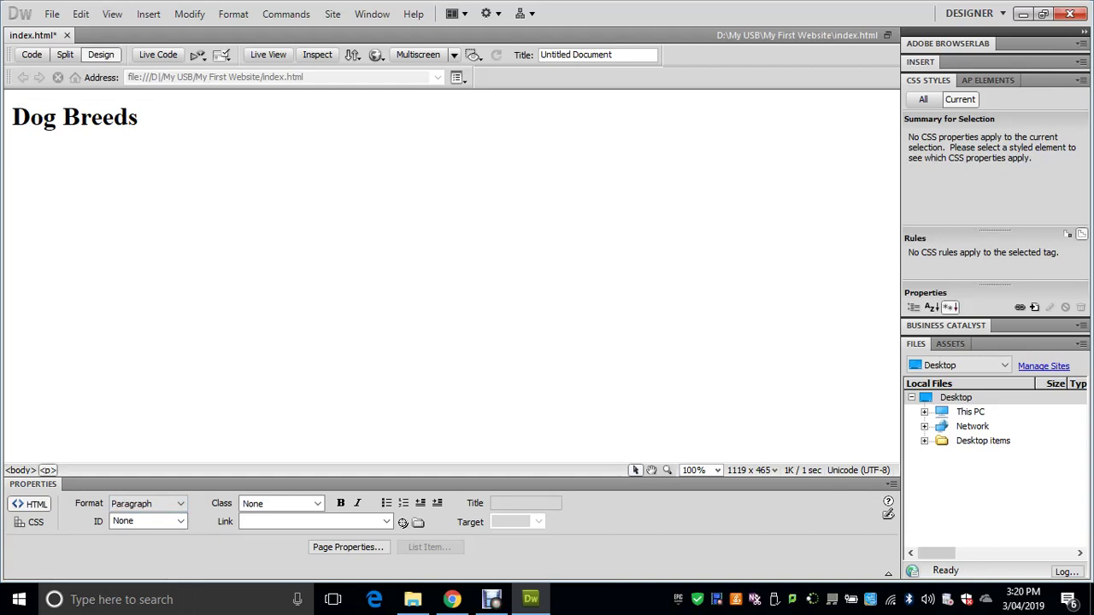
text(Bulldog -)
key(shift+Left)
key(shift+Left)
key(shift+Left)
key(shift+Left)
key(shift+Left)
key(shift+Left)
key(shift+Left)
key(shift+Left)
key(shift+Left)
key(shift+Left)
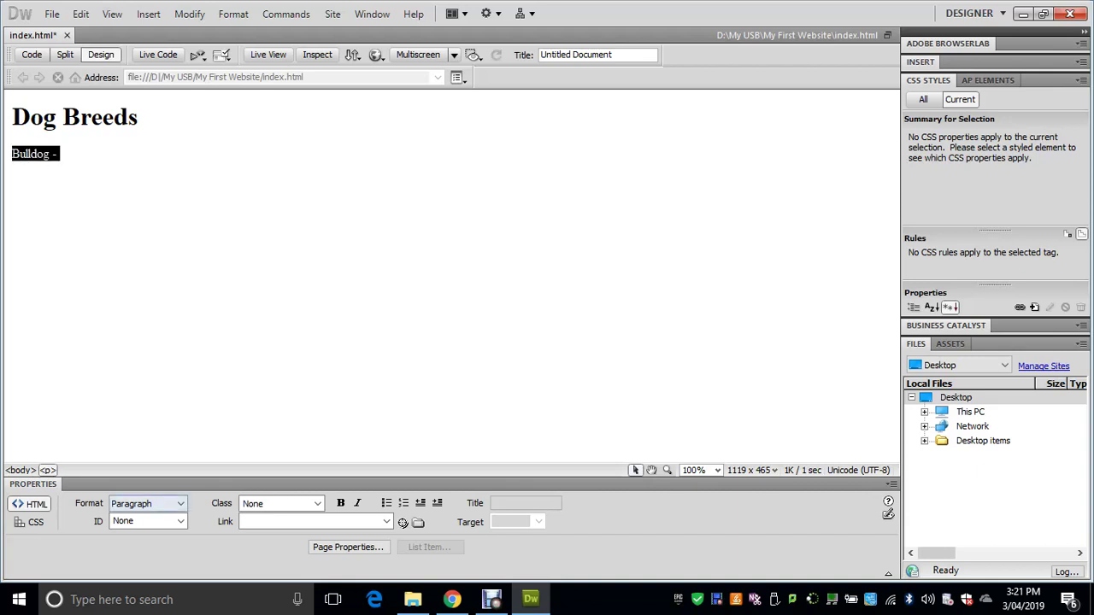
click(147, 504)
key(Down)
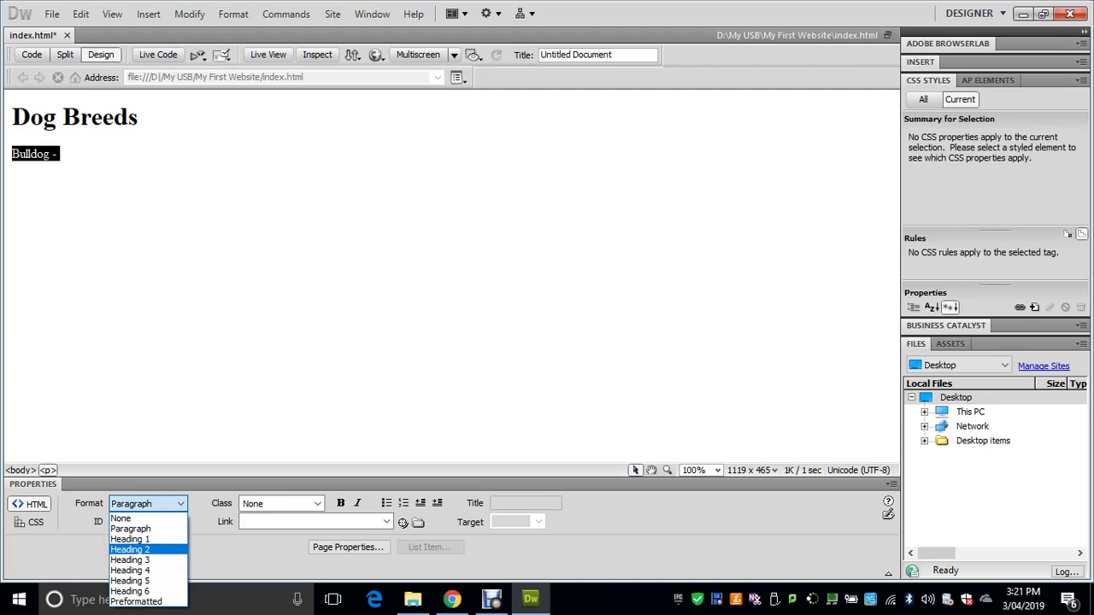
key(Return)
click(92, 156)
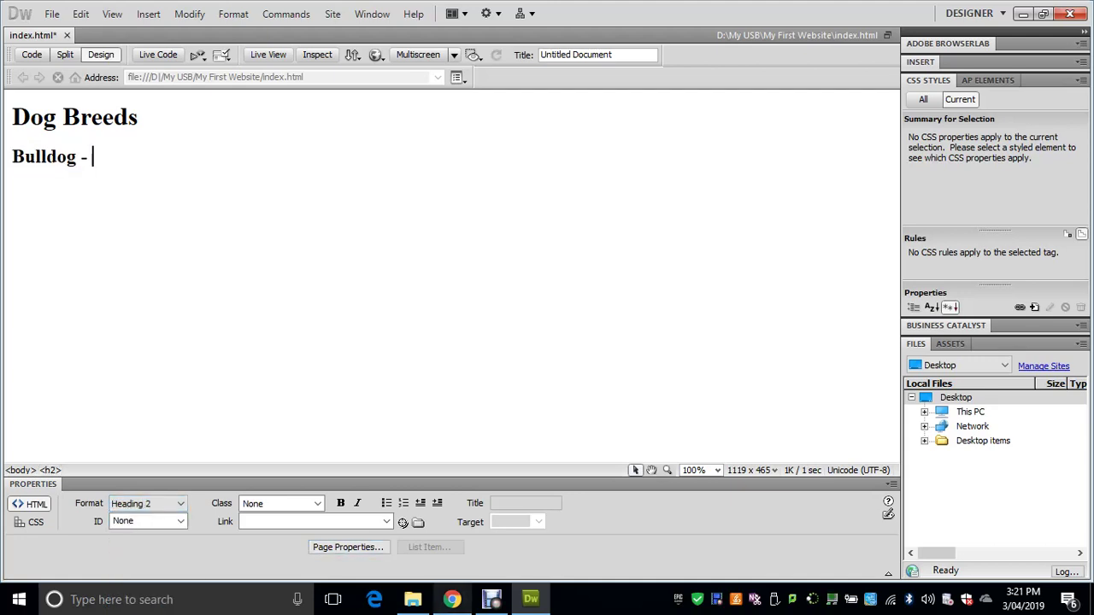
Switch to Chrome and search Google for "bulldog wiki" in a new tab.
click(452, 599)
click(790, 14)
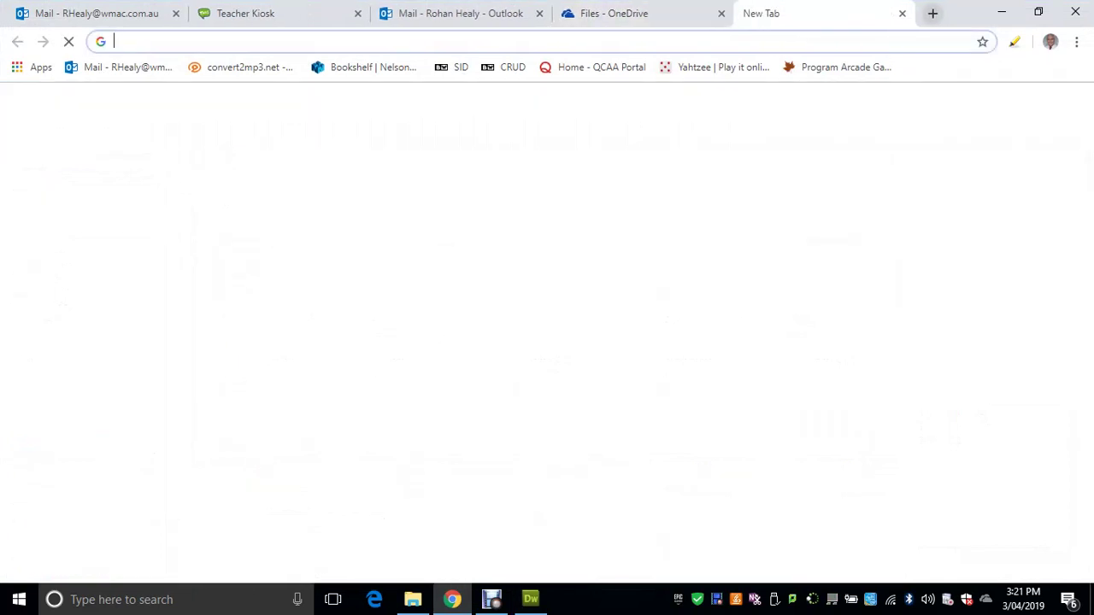
text(bu)
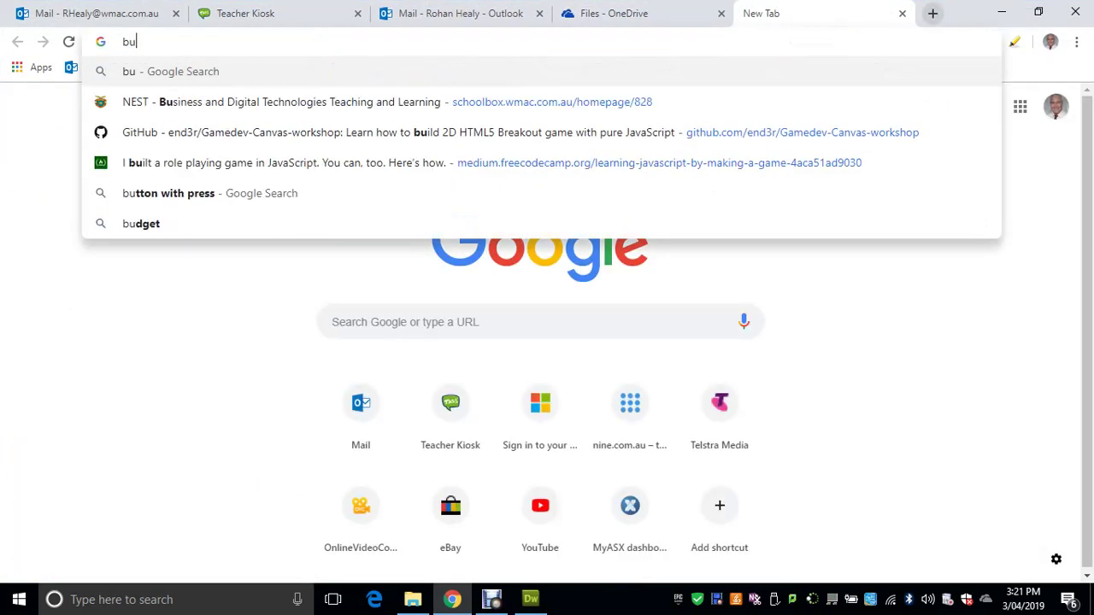
text(lldo)
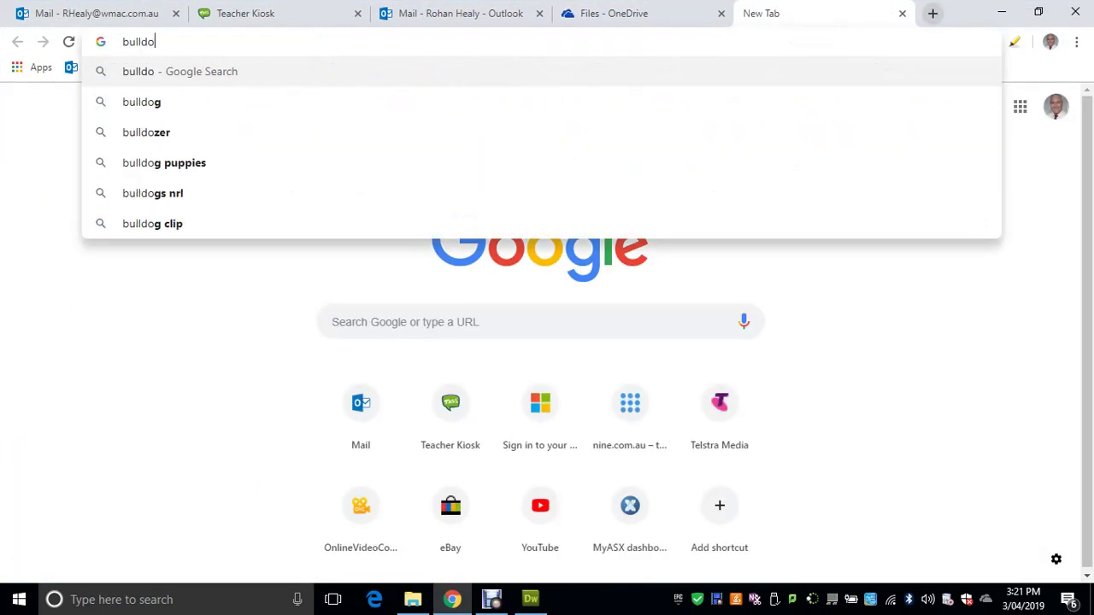
text(g)
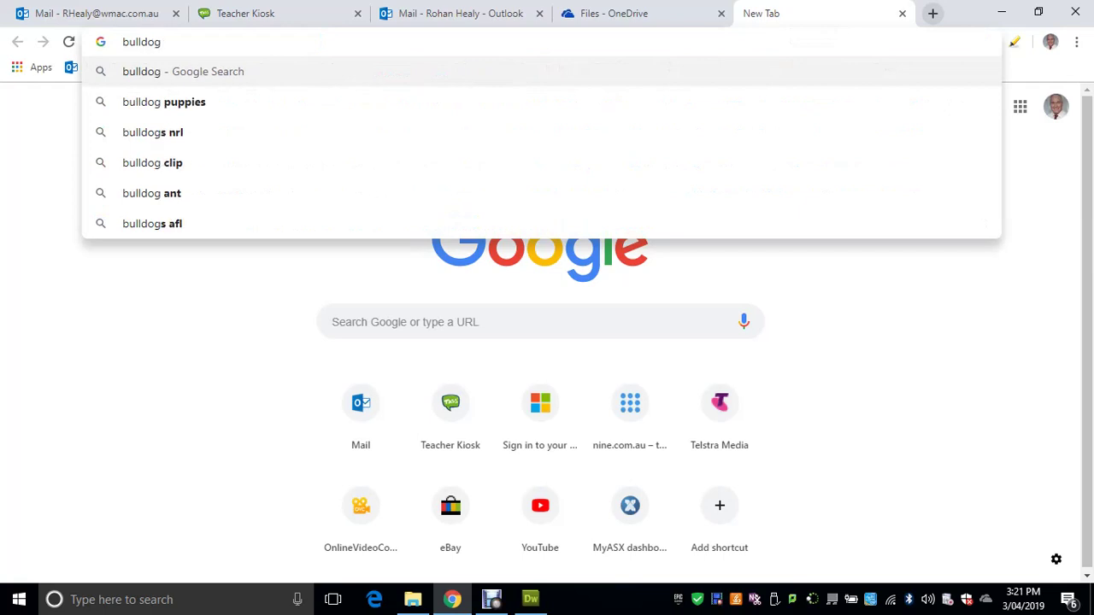
text( wiki)
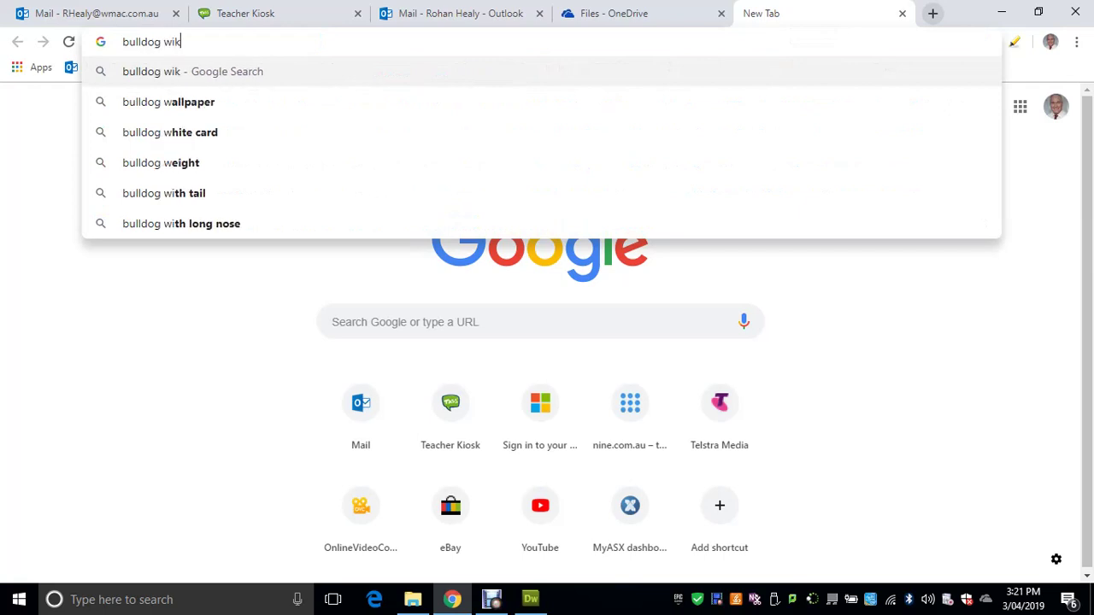
key(Return)
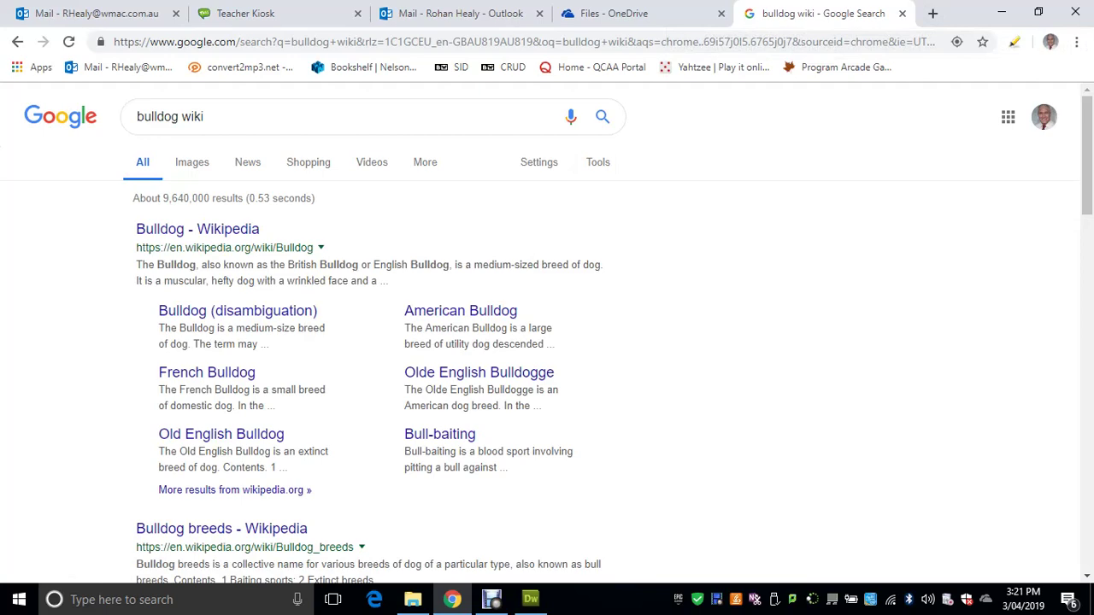
Copy the first paragraph of Wikipedia's Bulldog article and paste it after "Bulldog -" on the Dreamweaver page.
click(197, 229)
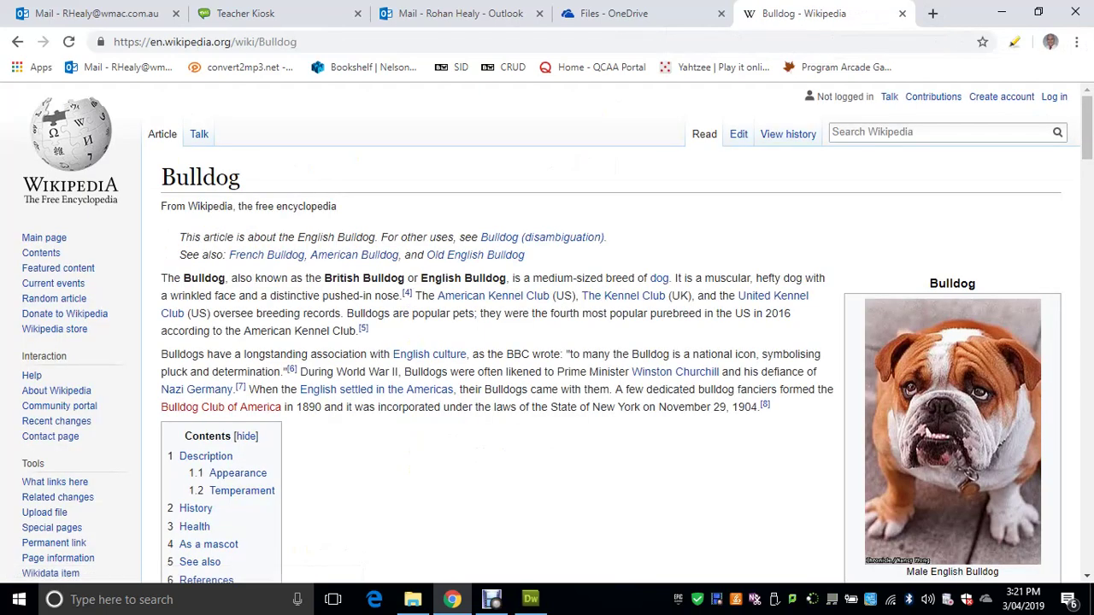
drag(369, 330, 161, 278)
key(ctrl+c)
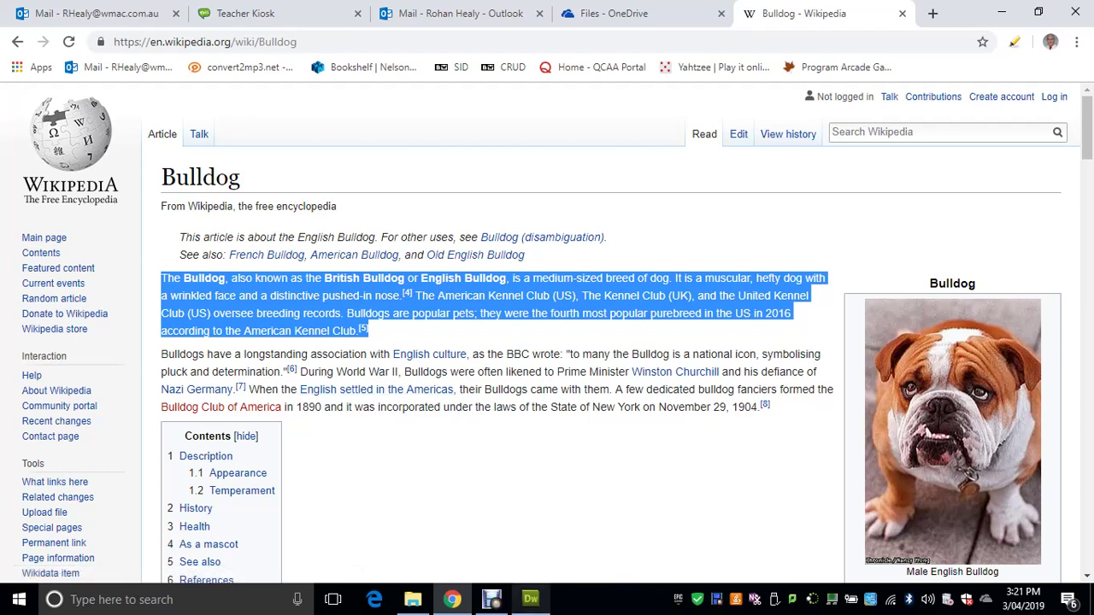
click(529, 599)
key(ctrl+v)
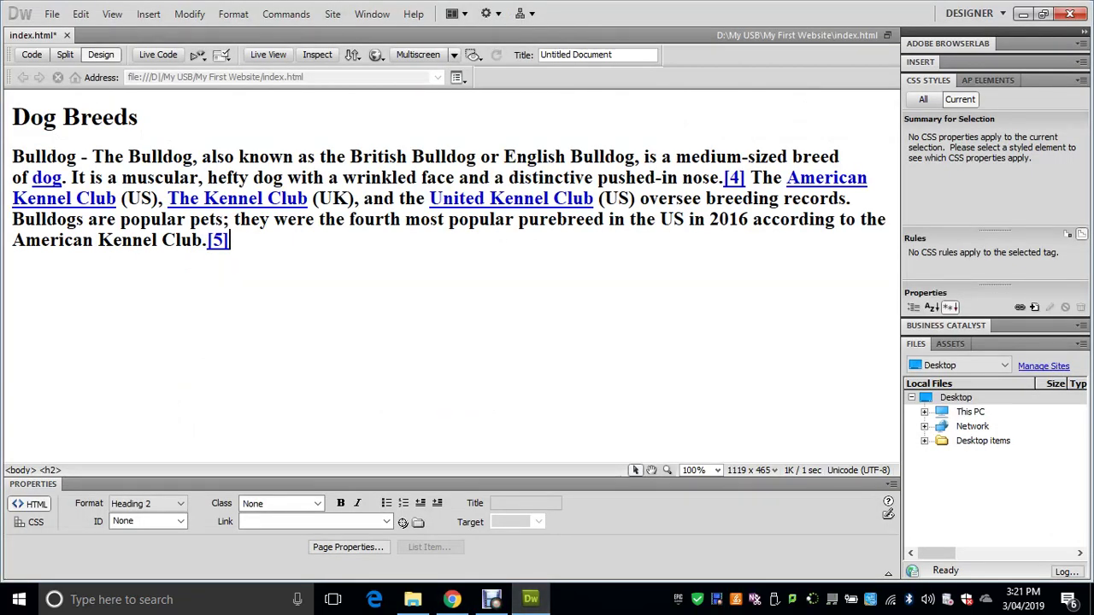
Format the whole Bulldog paragraph as Heading 3.
drag(229, 240, 11, 157)
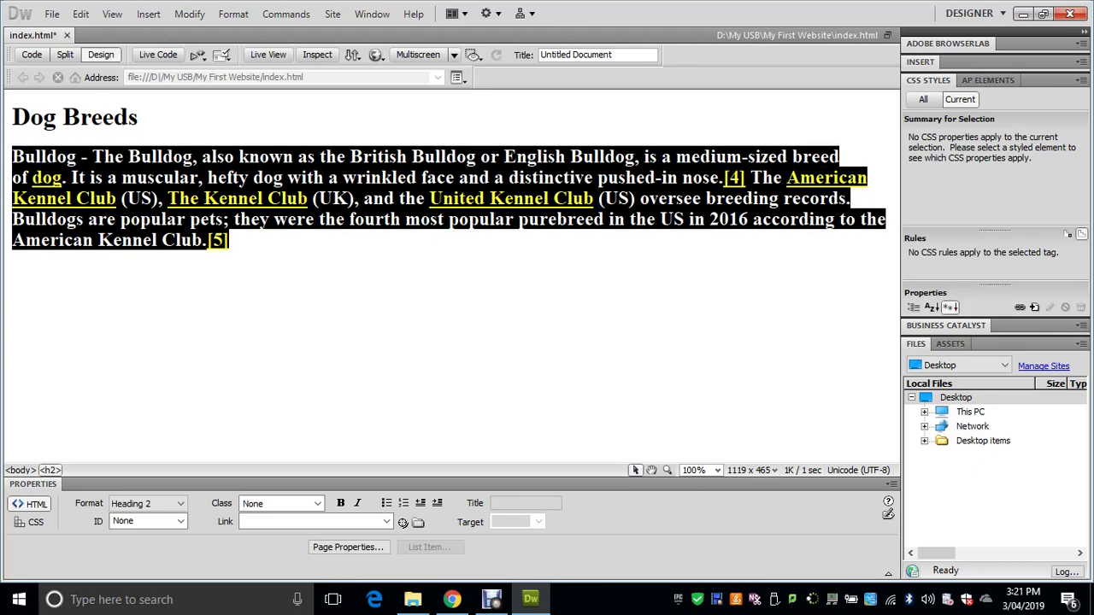
click(147, 503)
key(Down)
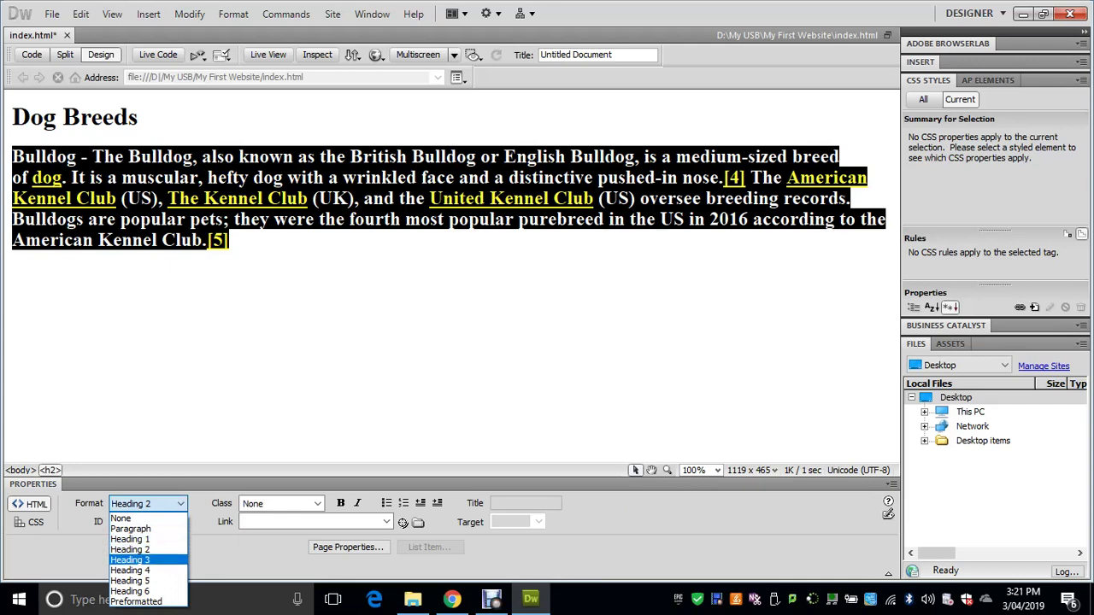
key(Return)
Delete the citation markers [5] and [4] from the Bulldog paragraph.
click(180, 202)
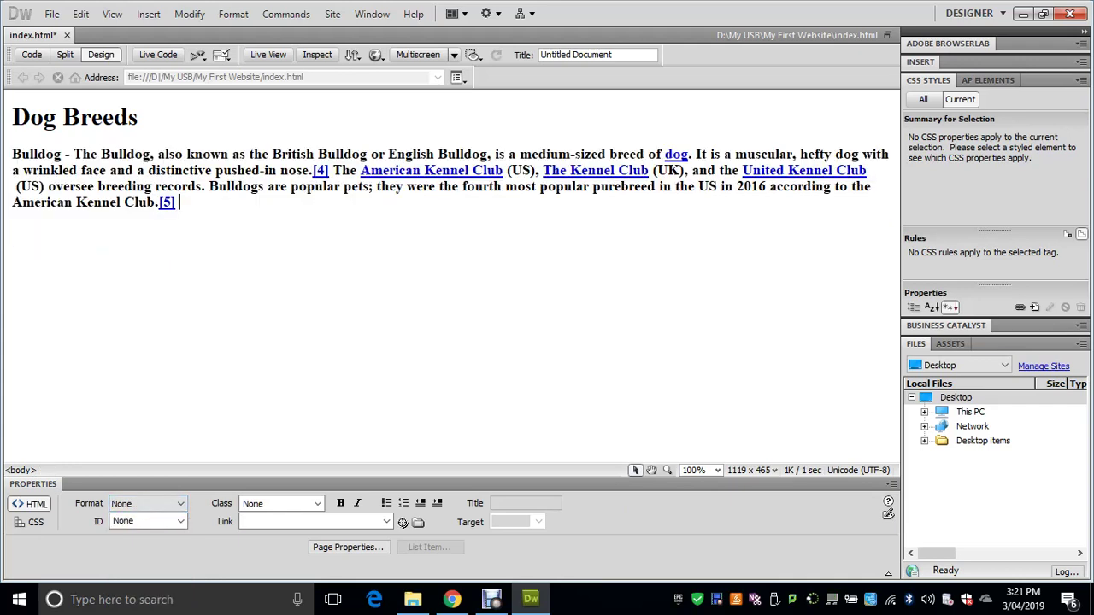
key(BackSpace)
key(BackSpace)
key(BackSpace)
click(329, 170)
key(BackSpace)
key(BackSpace)
key(BackSpace)
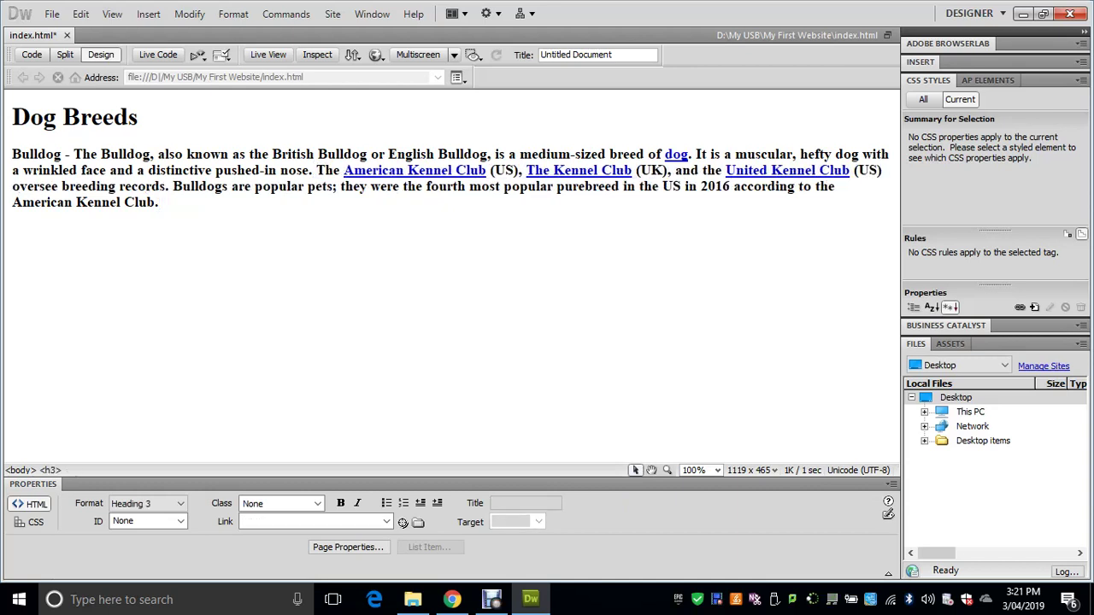
Remove the hyperlinks from "American Kennel Club", "The Kennel Club" and "United Kennel Club" in the Bulldog paragraph.
drag(440, 170, 343, 170)
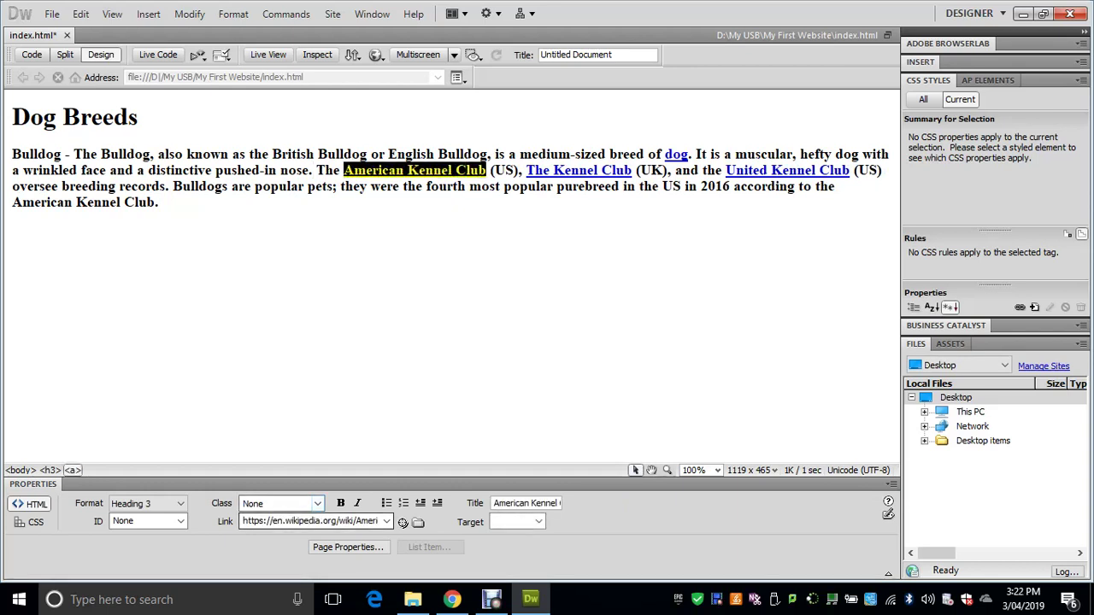
click(316, 520)
key(BackSpace)
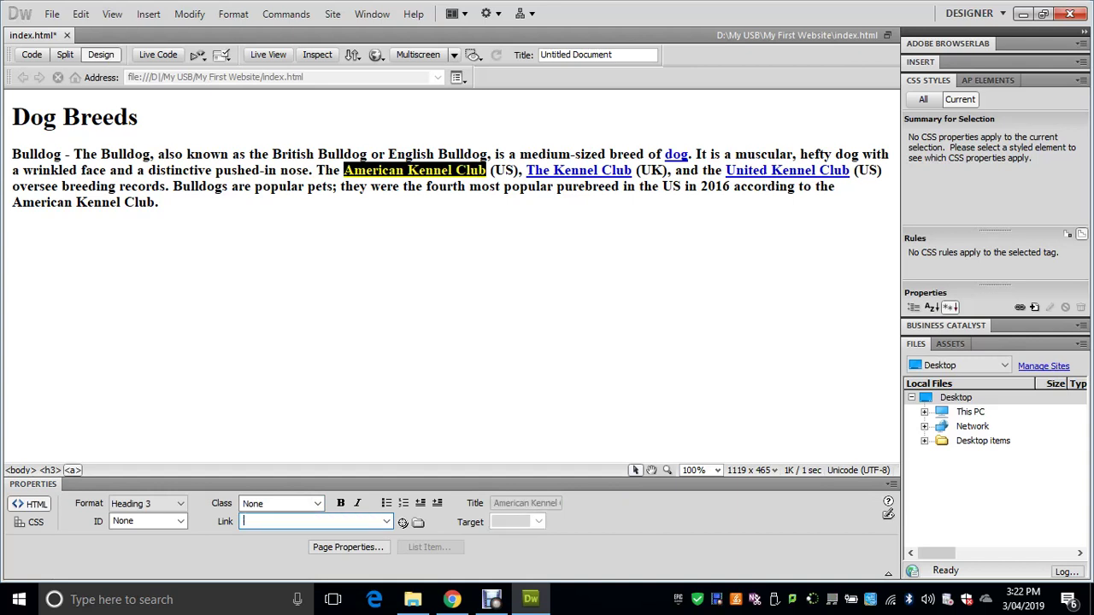
drag(631, 170, 525, 170)
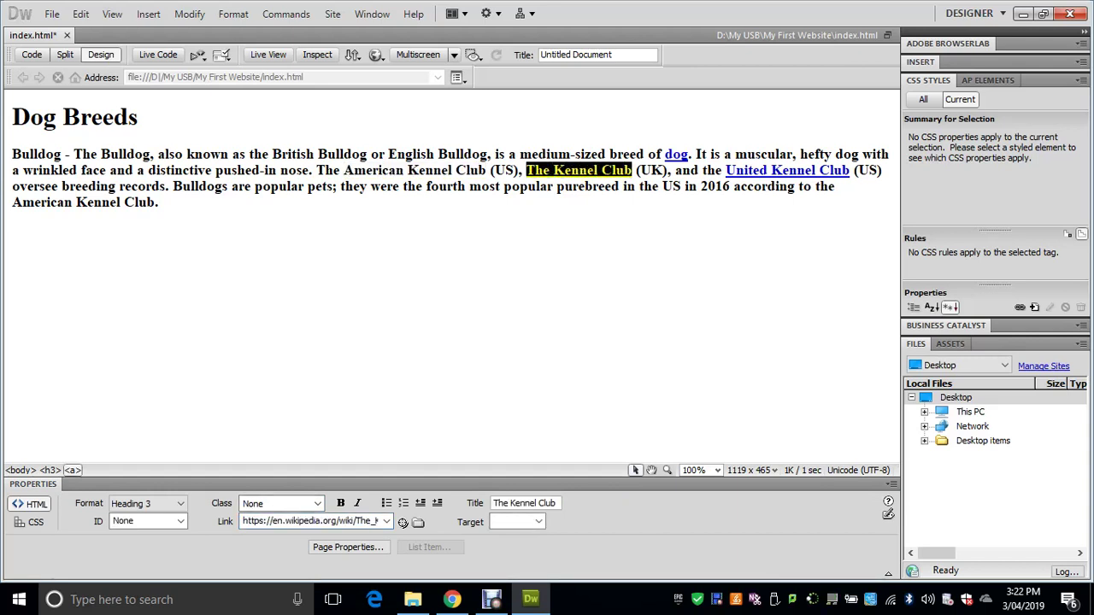
click(316, 520)
key(BackSpace)
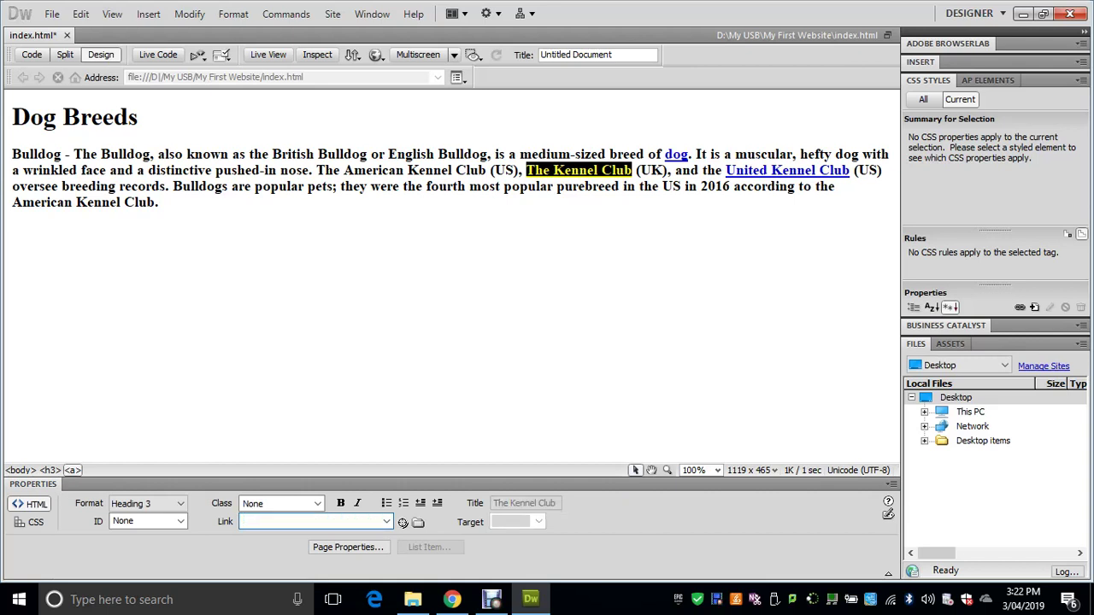
click(834, 170)
drag(849, 170, 726, 170)
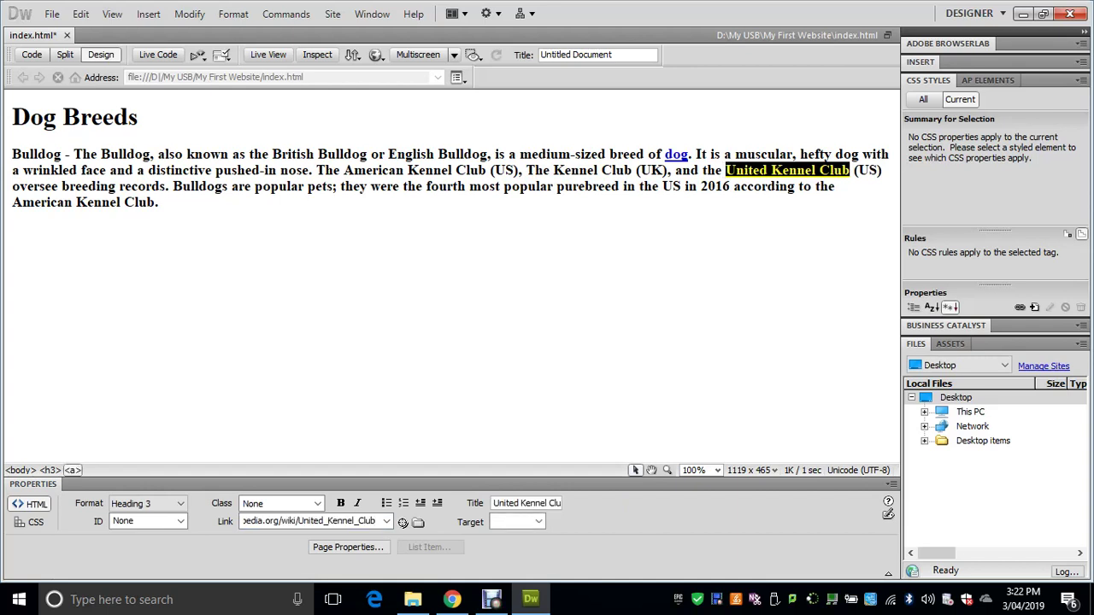
click(309, 522)
key(BackSpace)
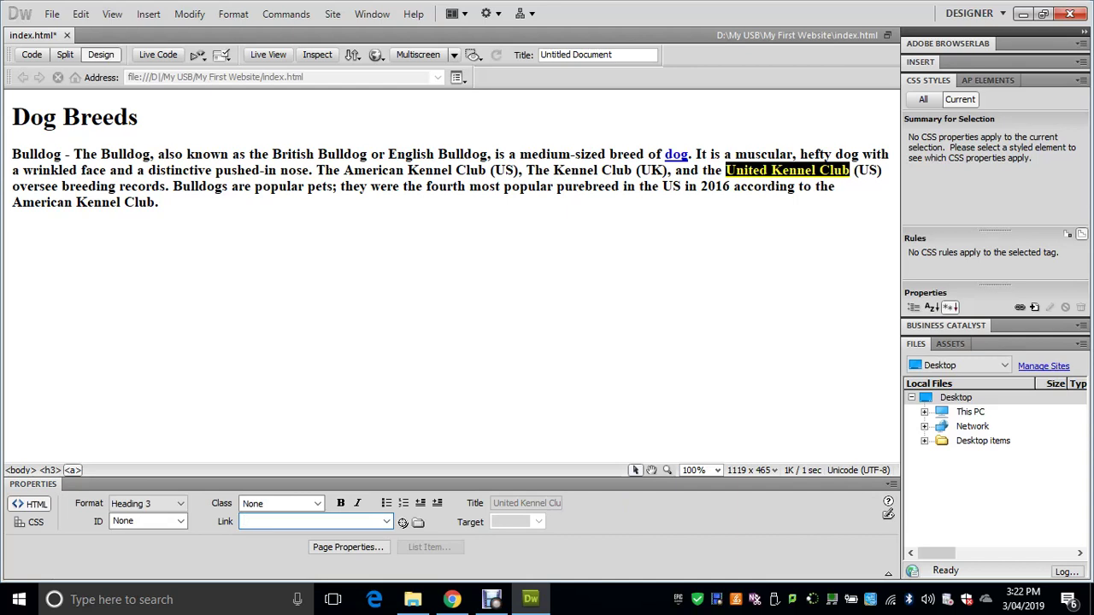
Remove the hyperlink from the word "dog" in the Bulldog paragraph.
double_click(675, 155)
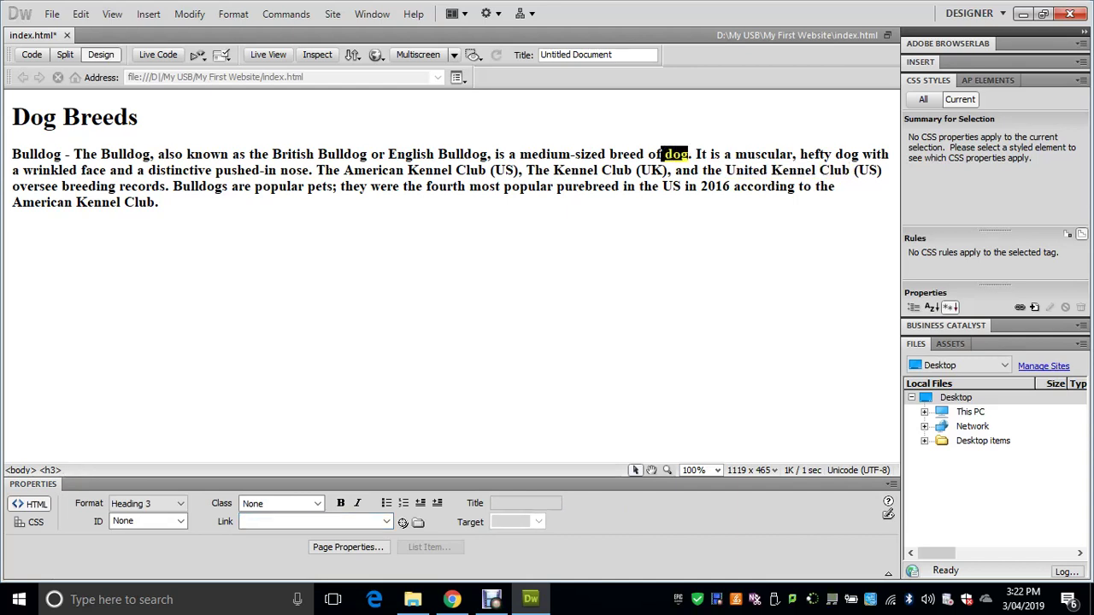
click(672, 170)
drag(665, 154, 688, 154)
click(308, 521)
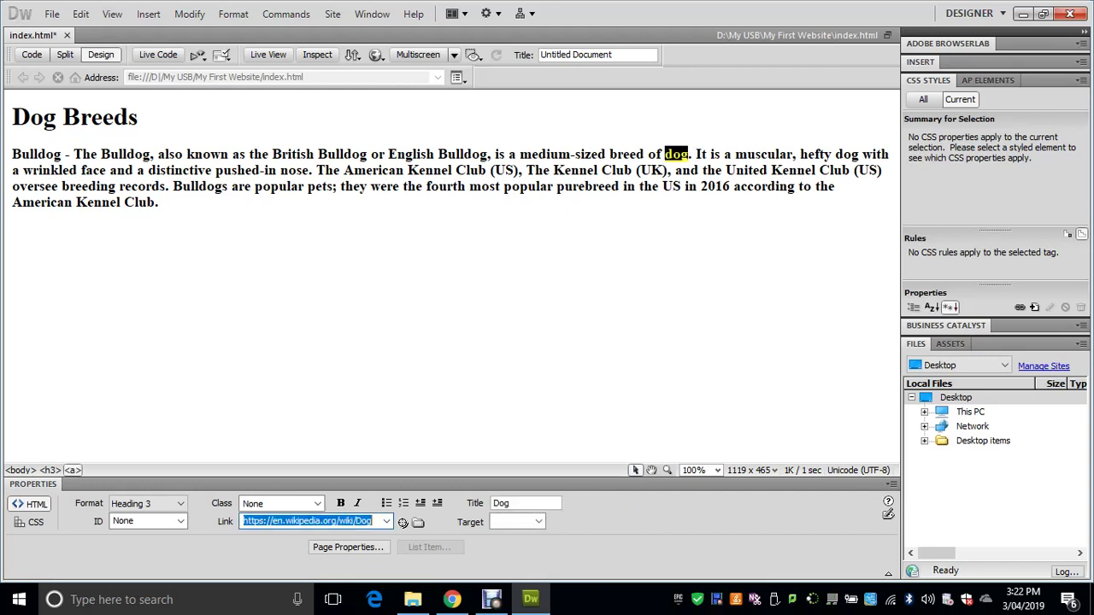
key(BackSpace)
Save the page and start a new empty paragraph below the Bulldog text.
click(163, 203)
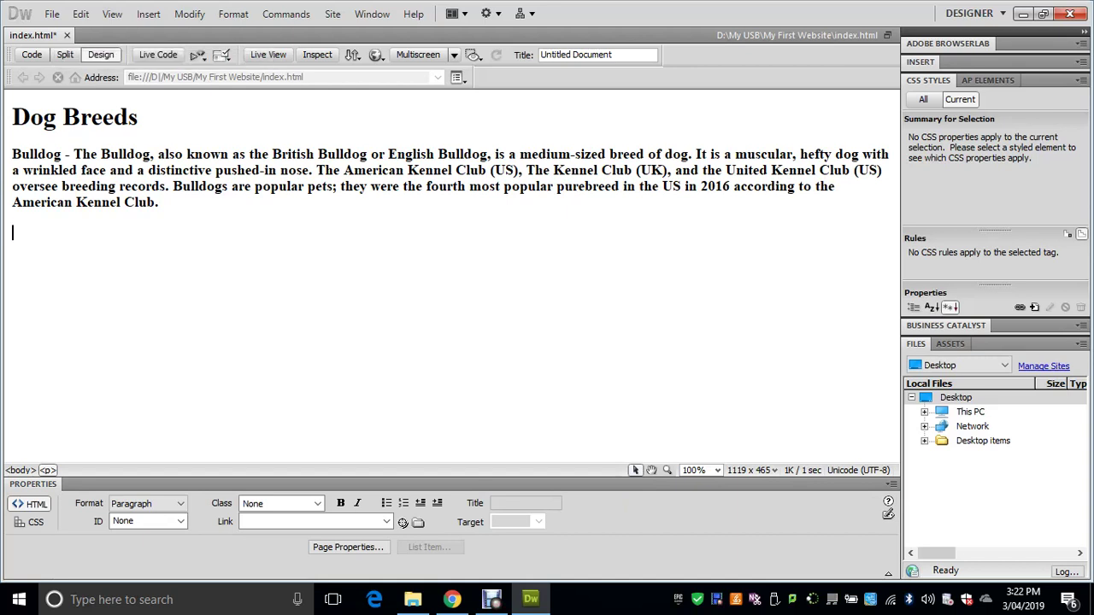
key(ctrl+s)
key(BackSpace)
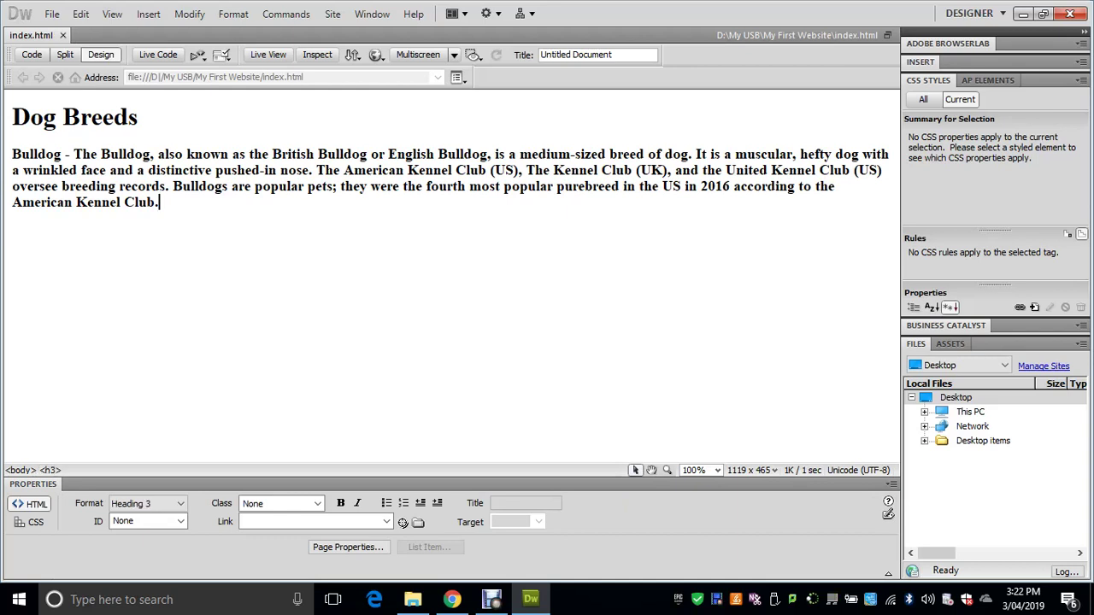
key(Return)
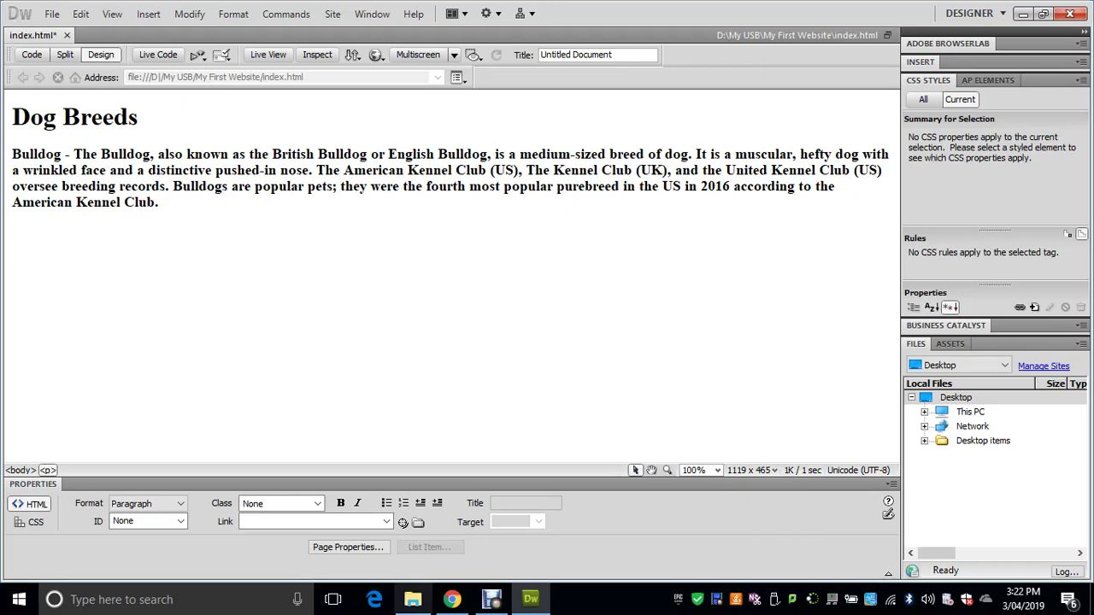
Switch to Chrome and search Google Images for "bulldog".
click(451, 599)
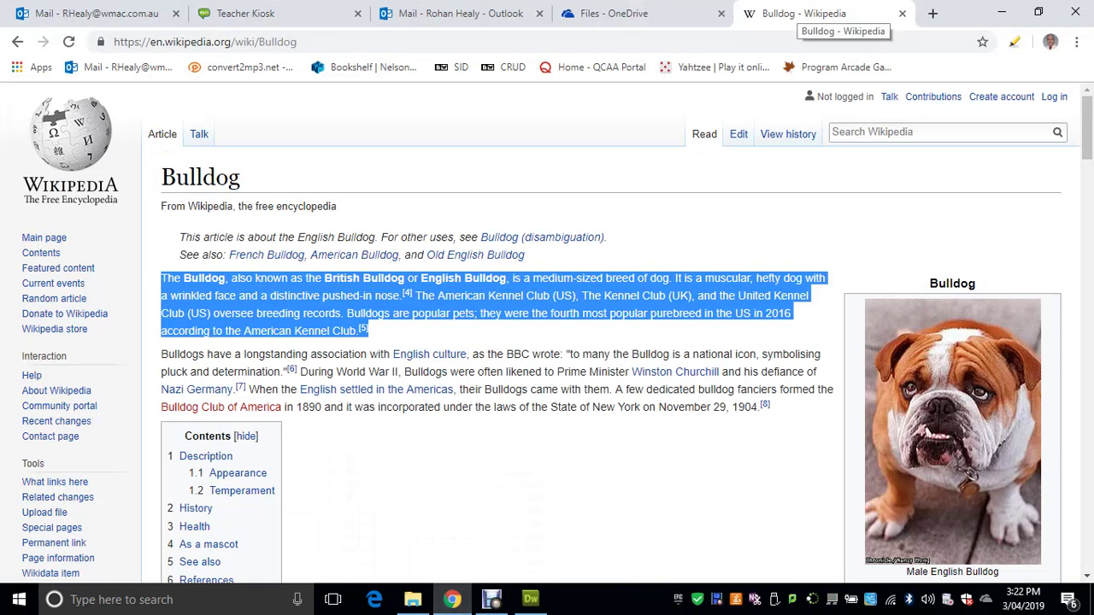
key(ctrl+l)
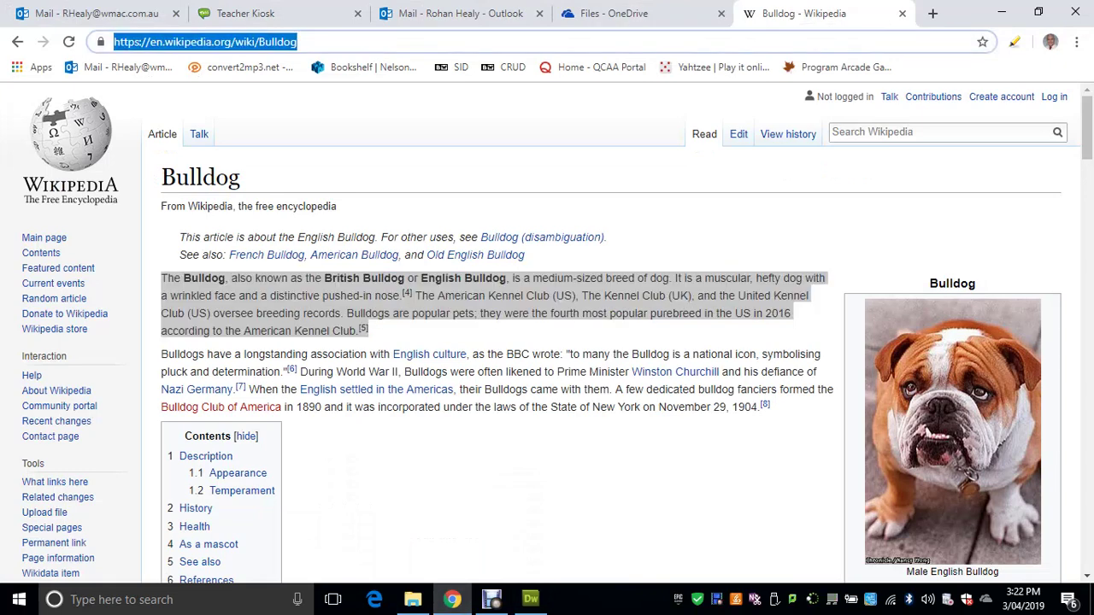
text(bulldog)
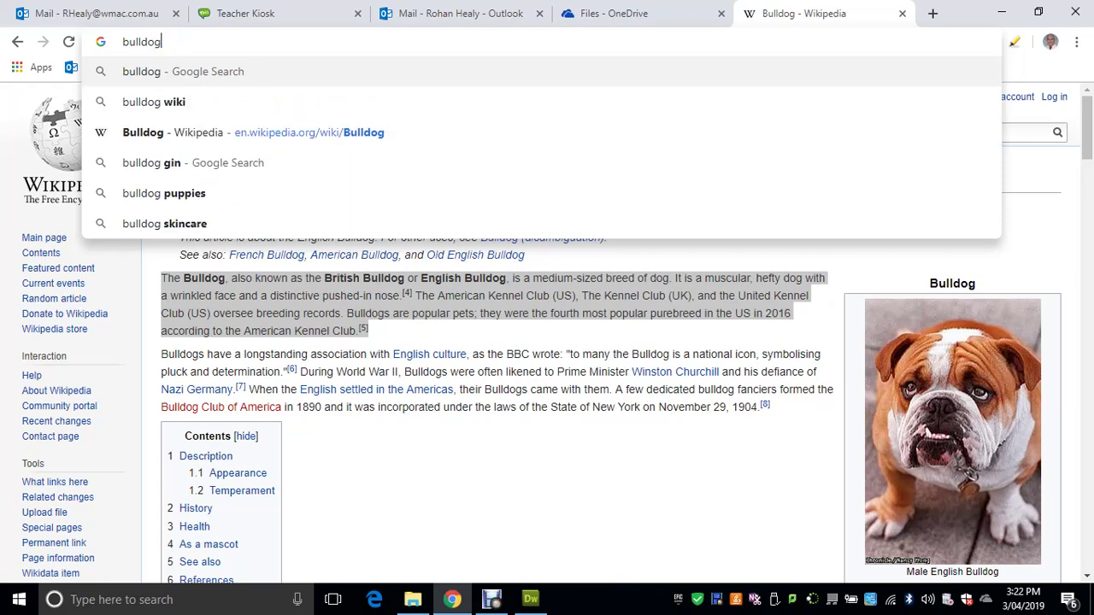
key(Return)
click(192, 162)
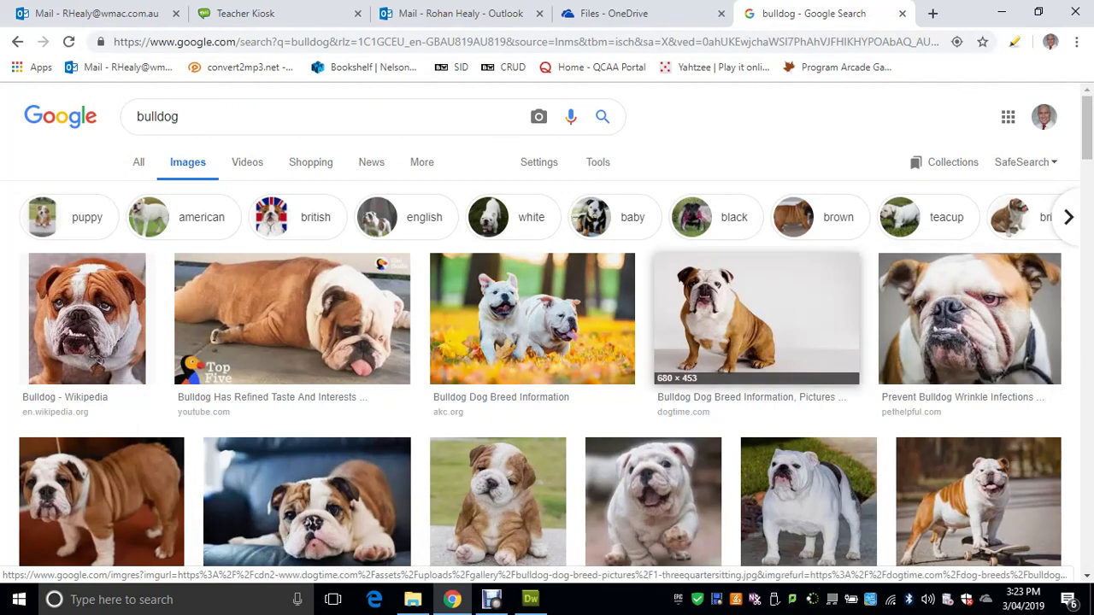
Save the dogtime.com picture of the sitting bulldog as bulldog2 in D:\My USB\My First Website.
click(756, 317)
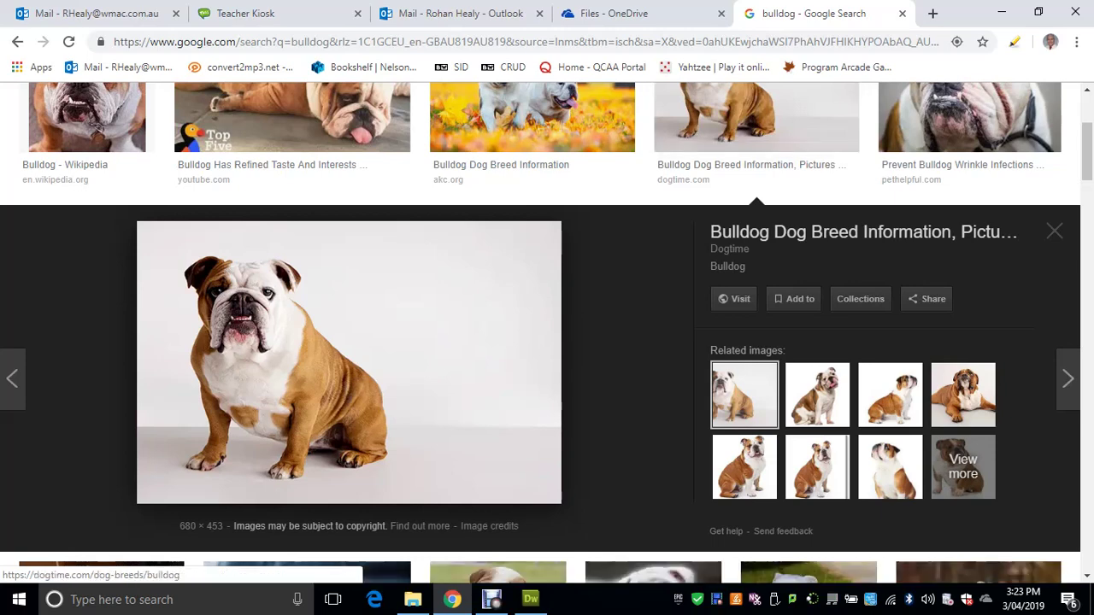
right_click(267, 98)
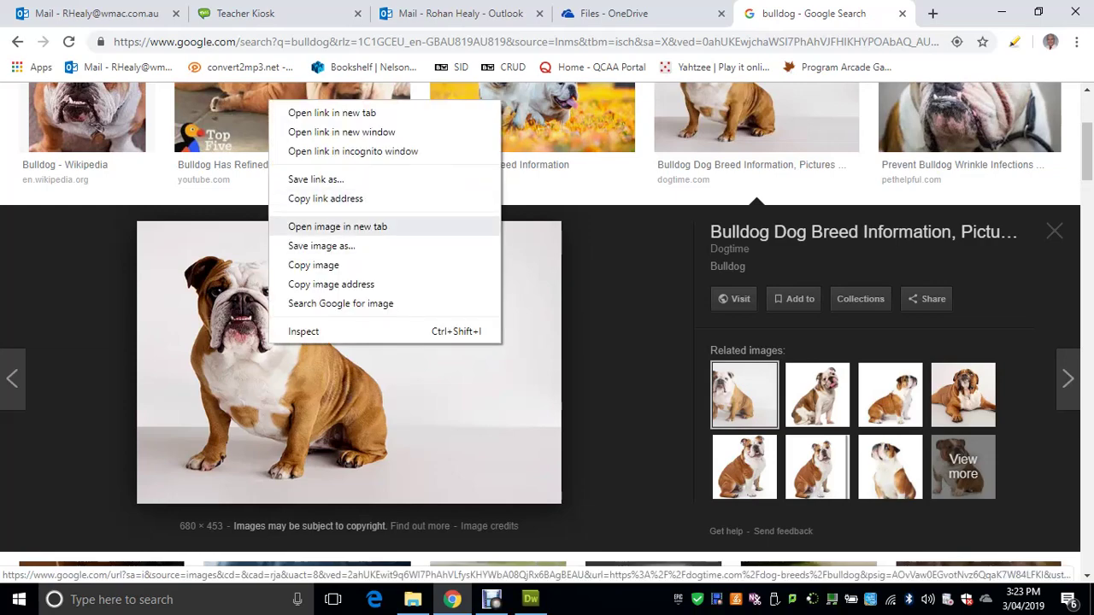
click(321, 246)
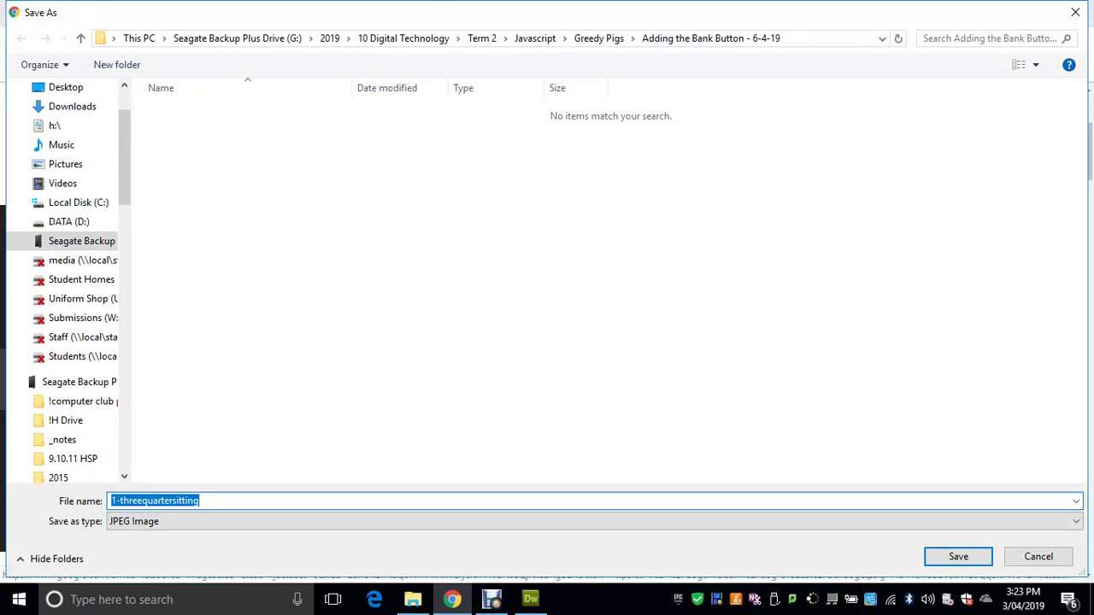
text(bull)
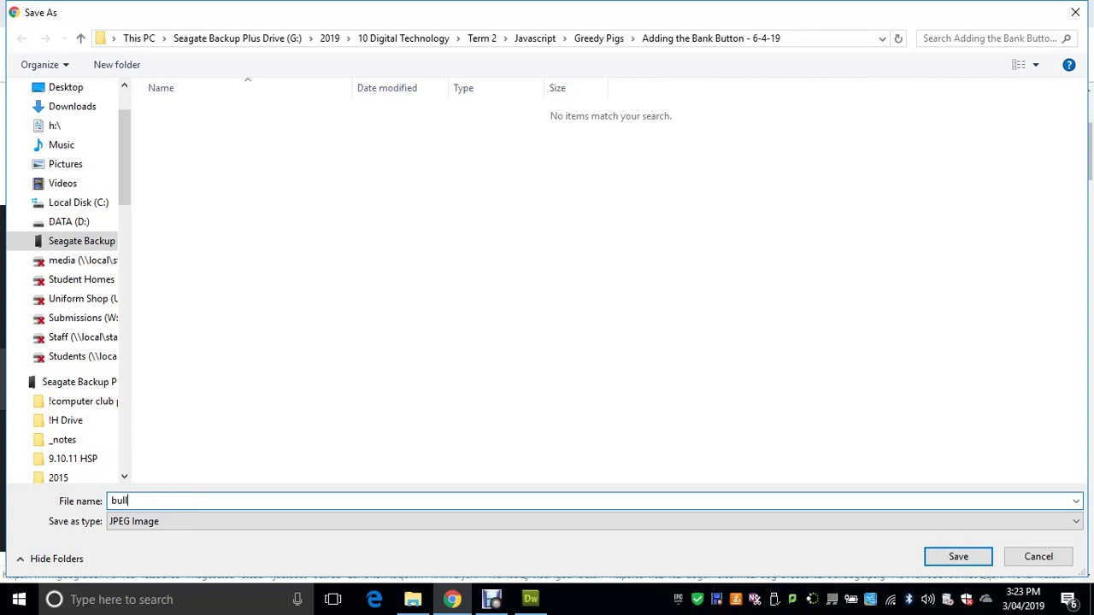
text(dog2)
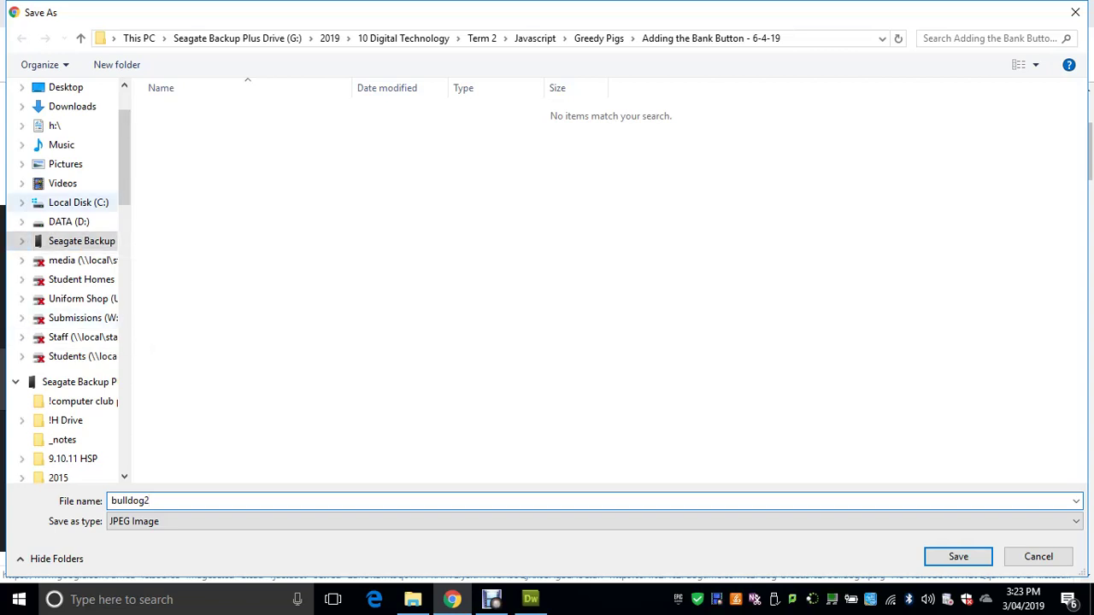
click(68, 221)
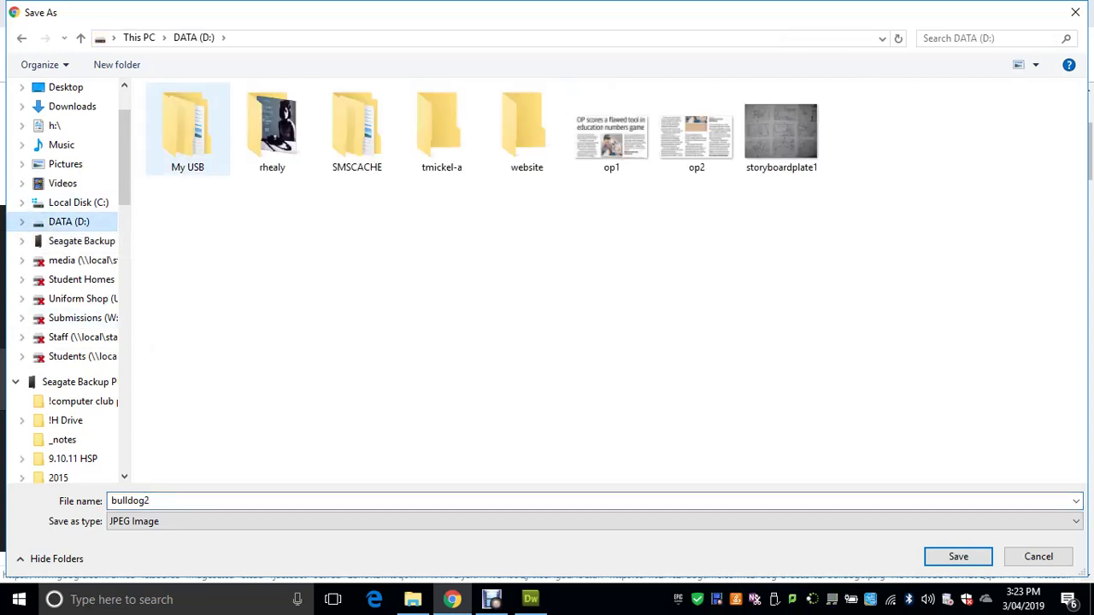
double_click(187, 128)
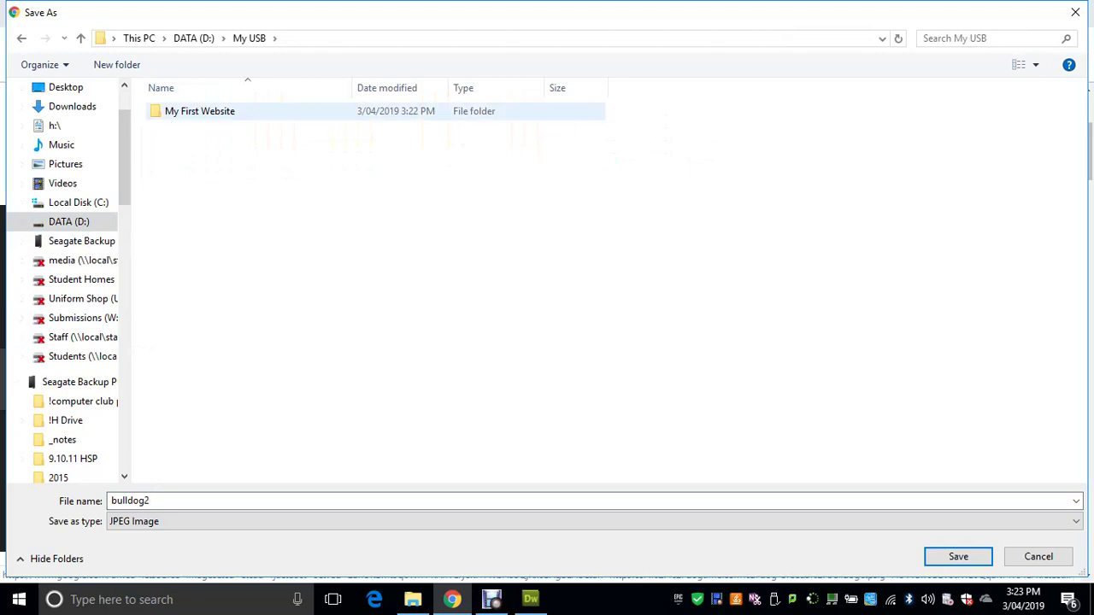
double_click(199, 111)
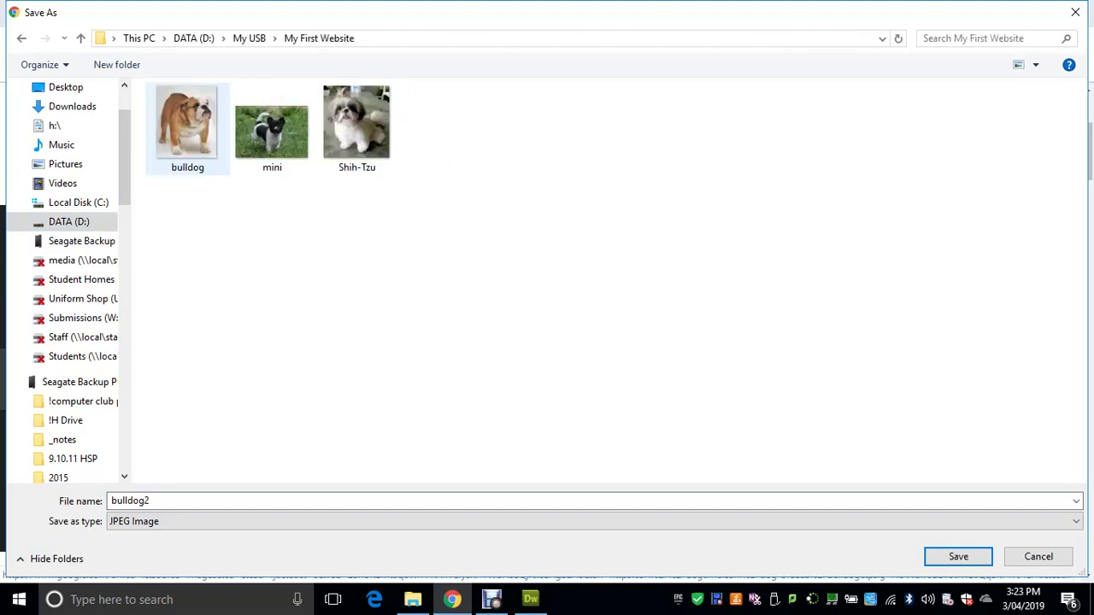
key(Return)
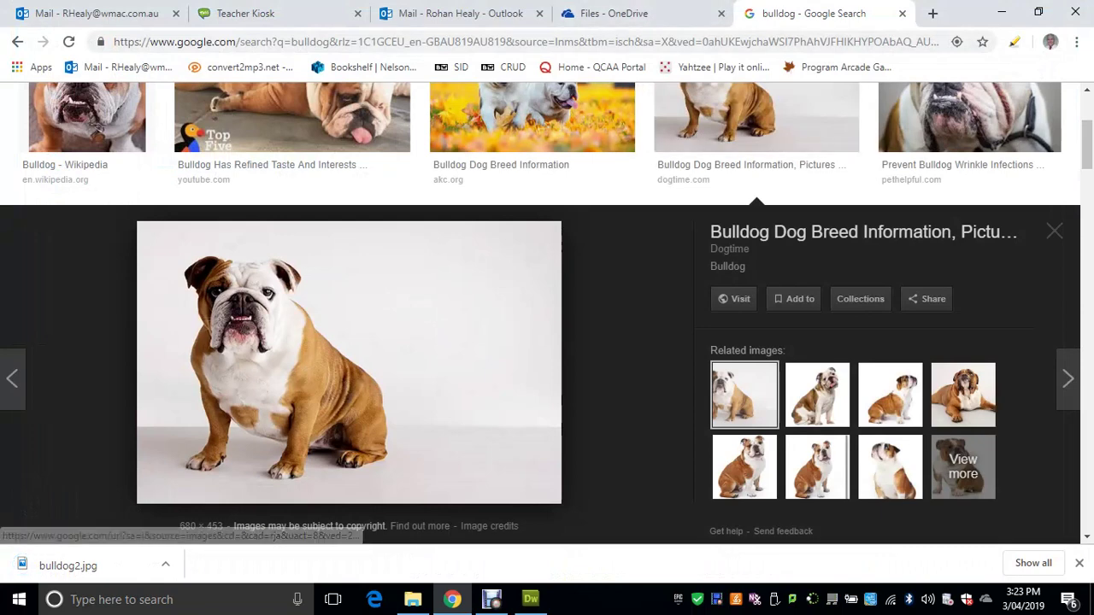
Switch to Dreamweaver and insert the bulldog2 image from My First Website below the Bulldog paragraph, leaving the alternate text empty.
mouse_move(531, 599)
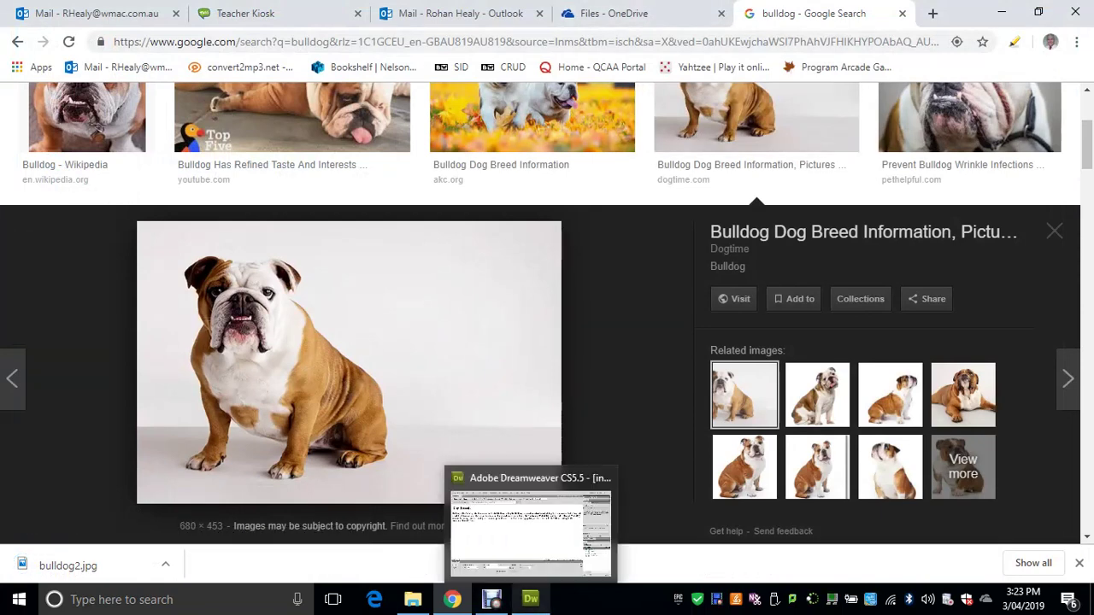
click(531, 599)
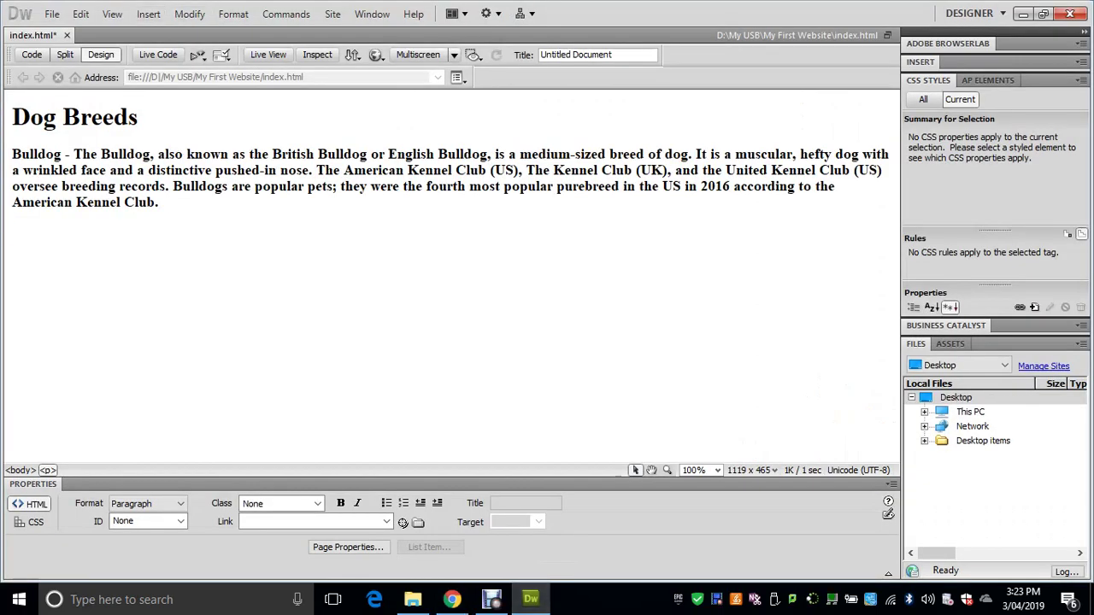
click(148, 14)
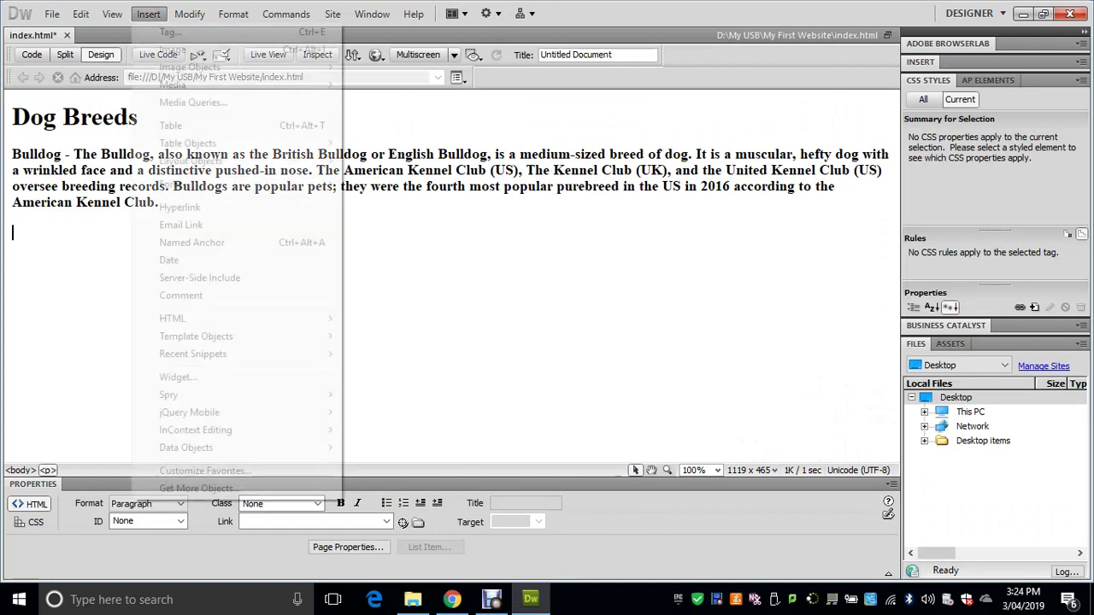
click(171, 48)
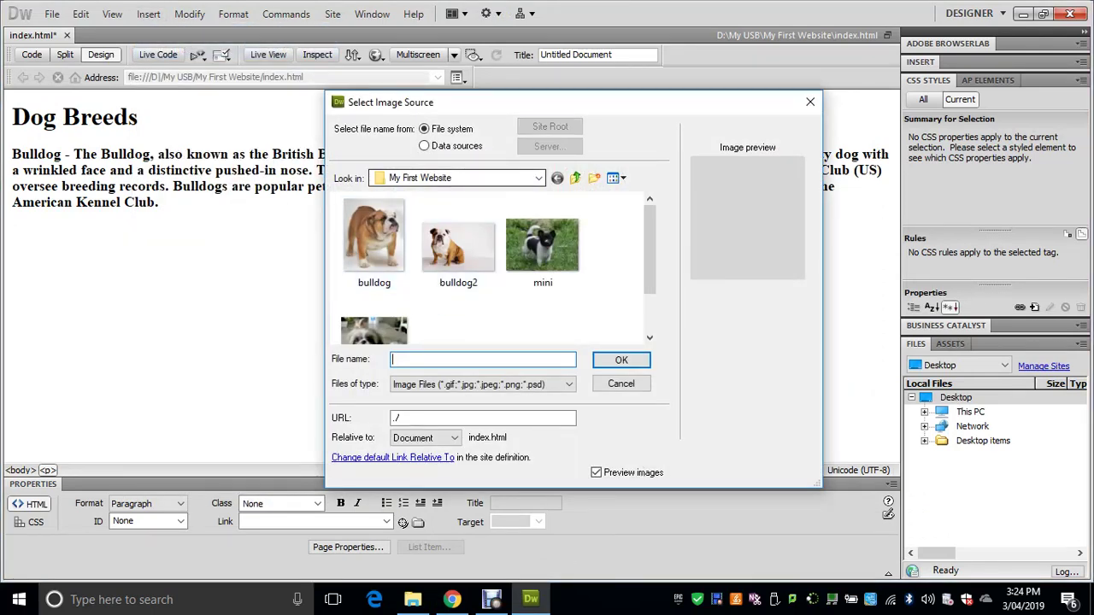
double_click(458, 246)
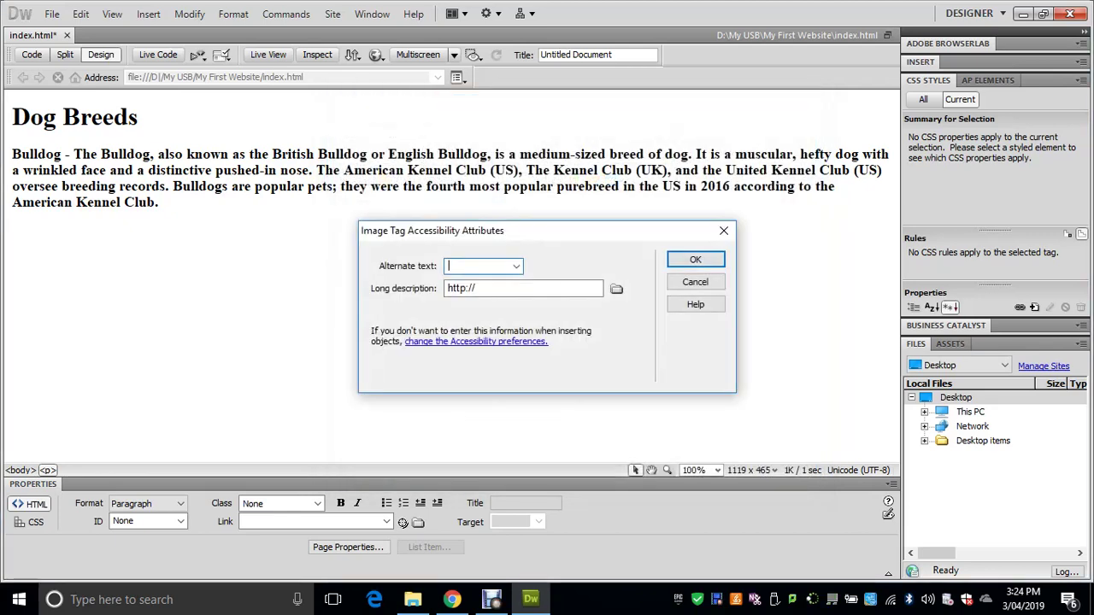
key(Return)
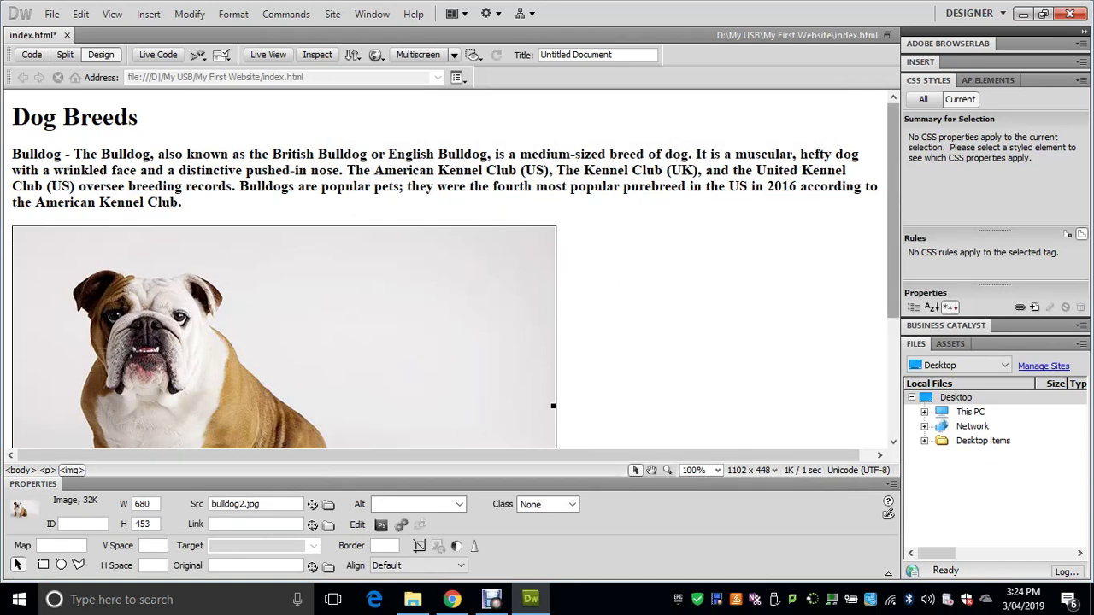
Review the inserted bulldog picture, save the page and preview it in IExplore.
scroll(456, 274, down, 1)
scroll(456, 274, down, 2)
scroll(456, 275, up, 3)
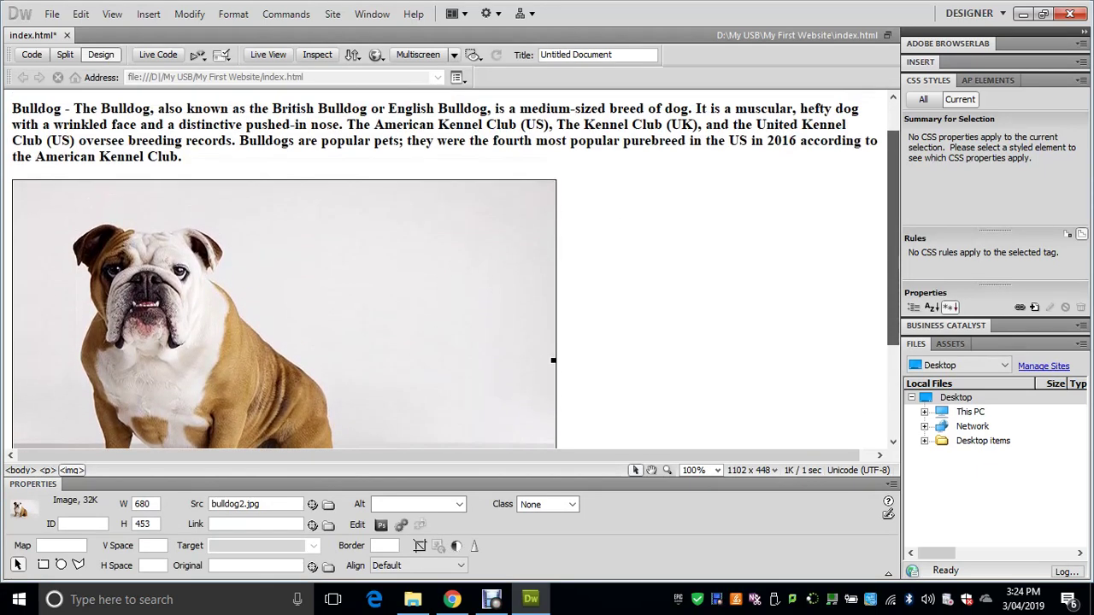
scroll(455, 274, down, 5)
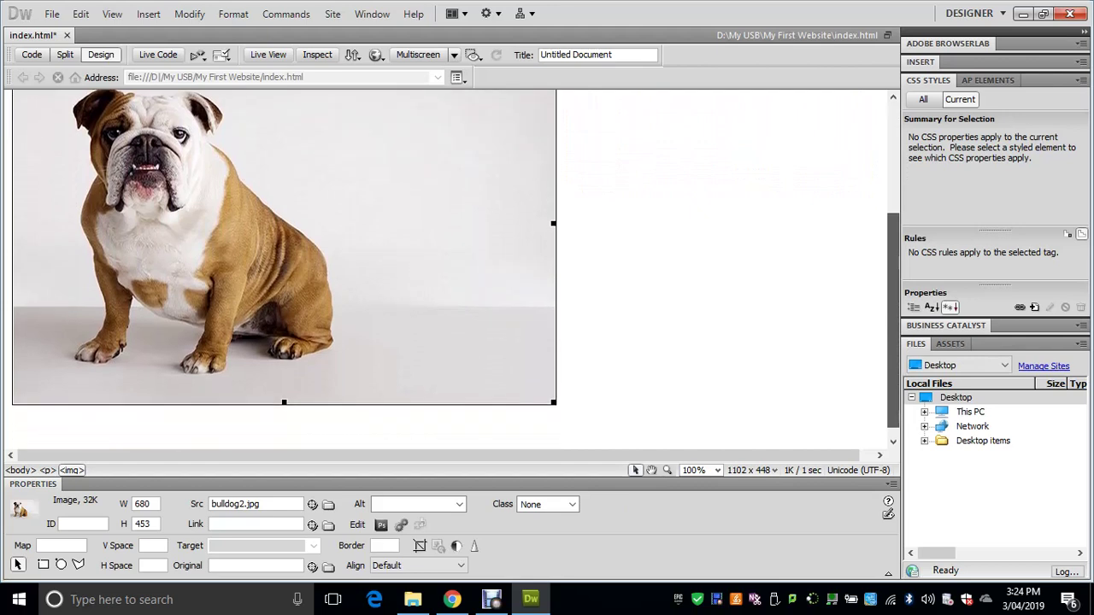
scroll(455, 275, up, 3)
scroll(455, 275, up, 2)
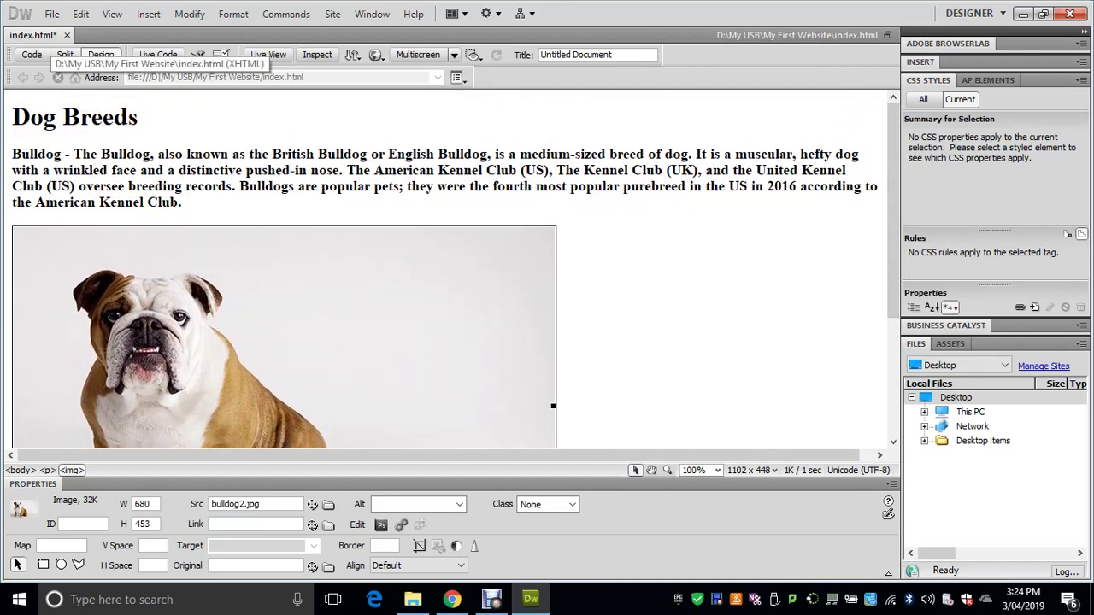
key(ctrl+s)
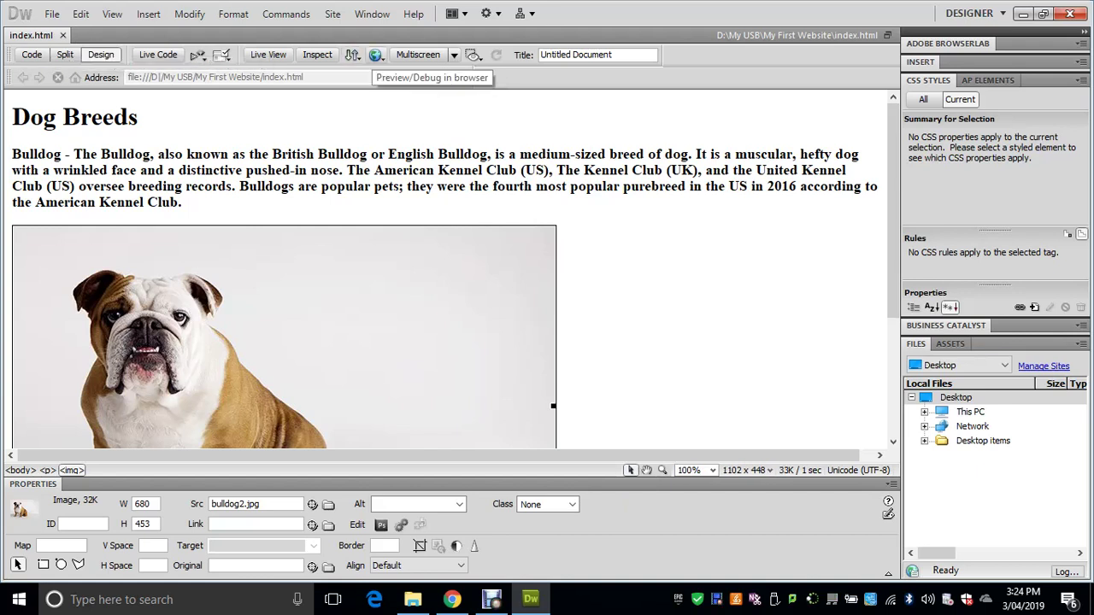
click(375, 55)
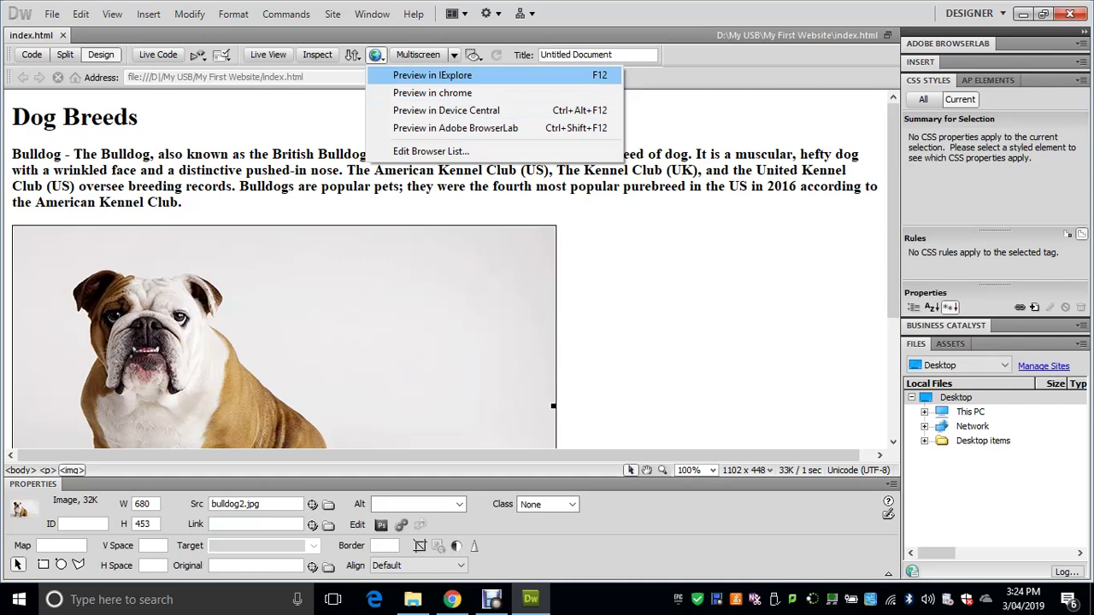
key(Return)
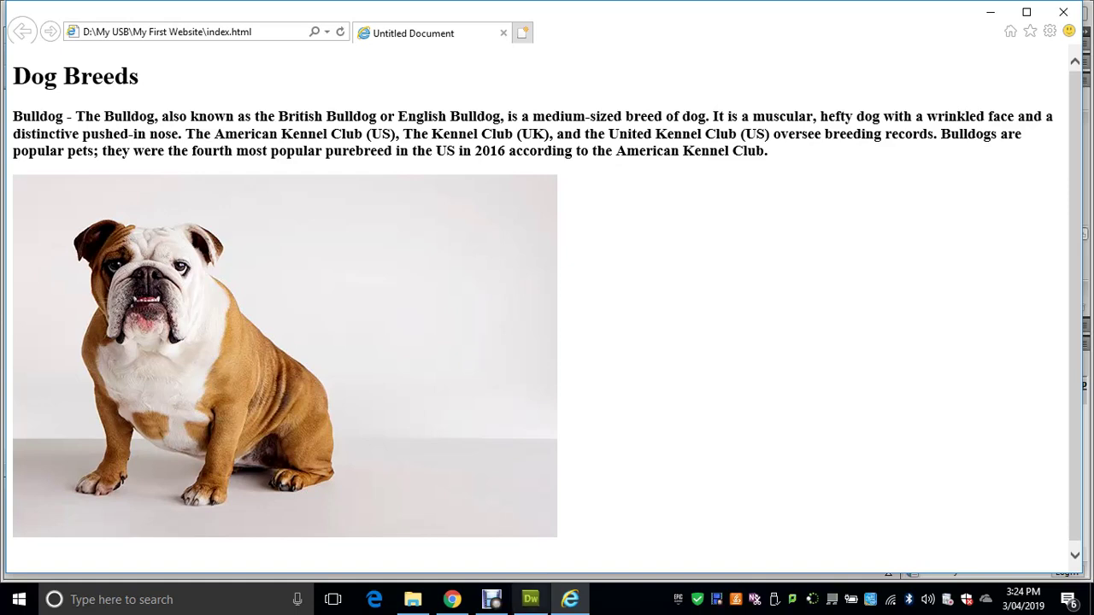
click(491, 599)
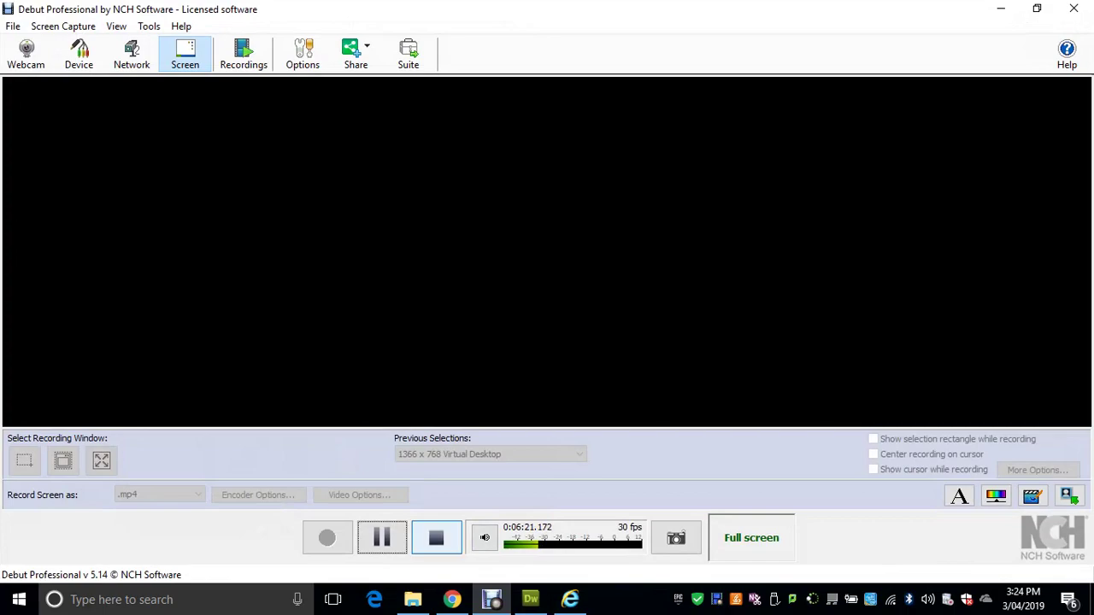